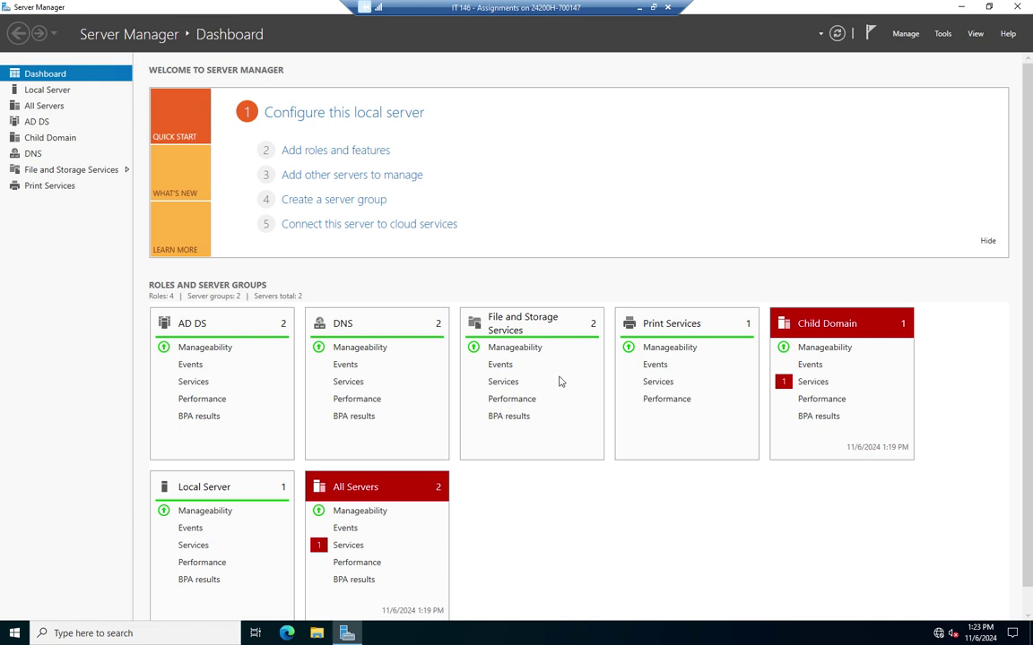
# Step: Launch the DNS Manager console from Server Manager's Tools menu
pyautogui.click(942, 34)
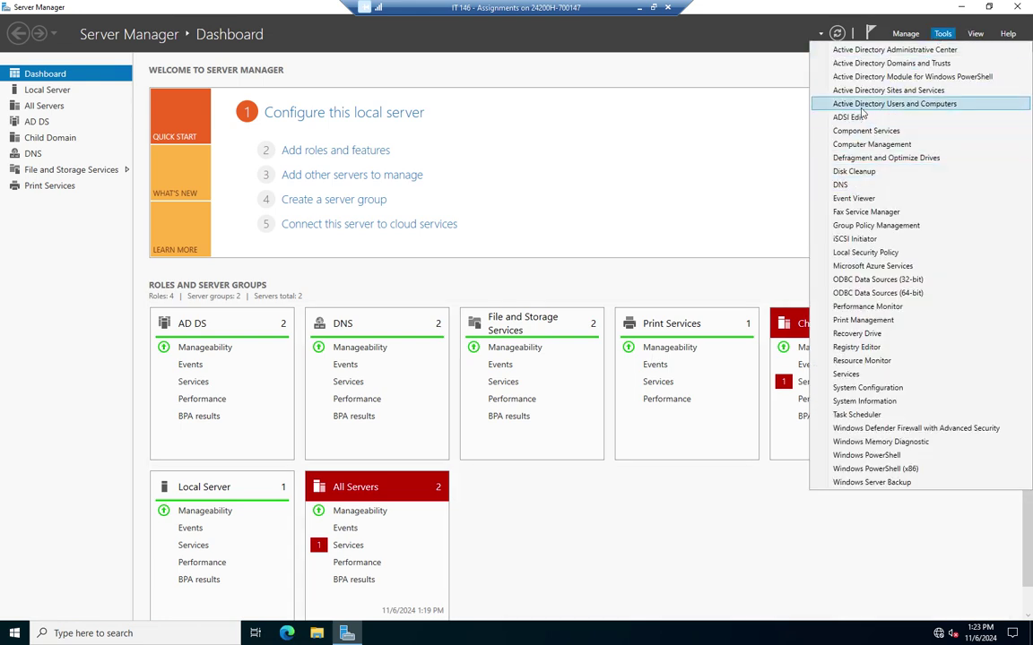
pyautogui.click(878, 188)
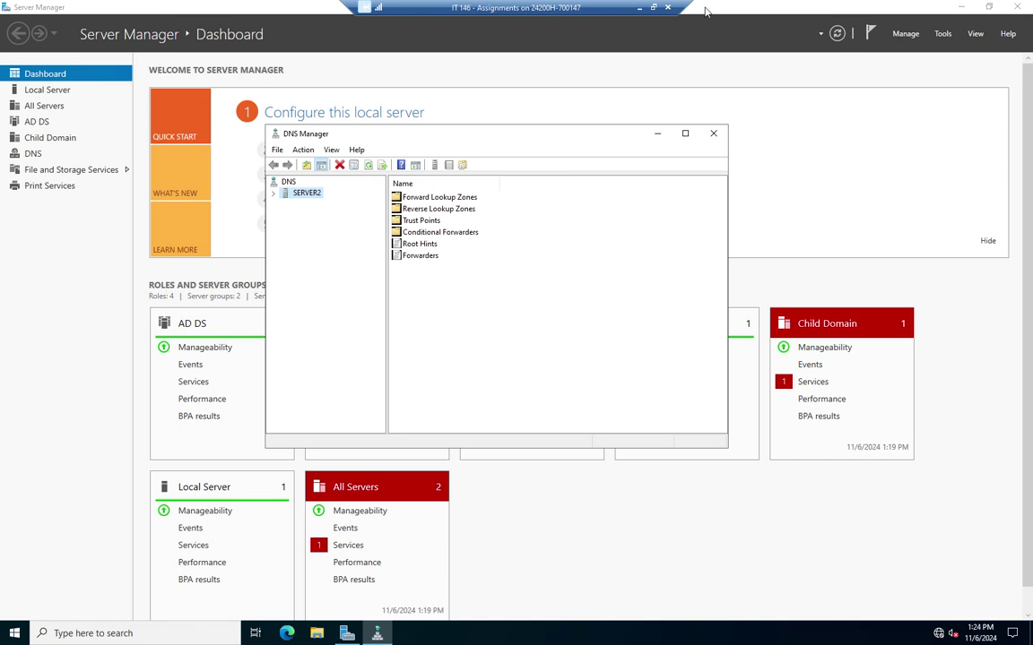
# Step: Maximize DNS Manager and show SERVER2's forward zones, _msdcs.lt146.local and lt146.local
pyautogui.click(684, 133)
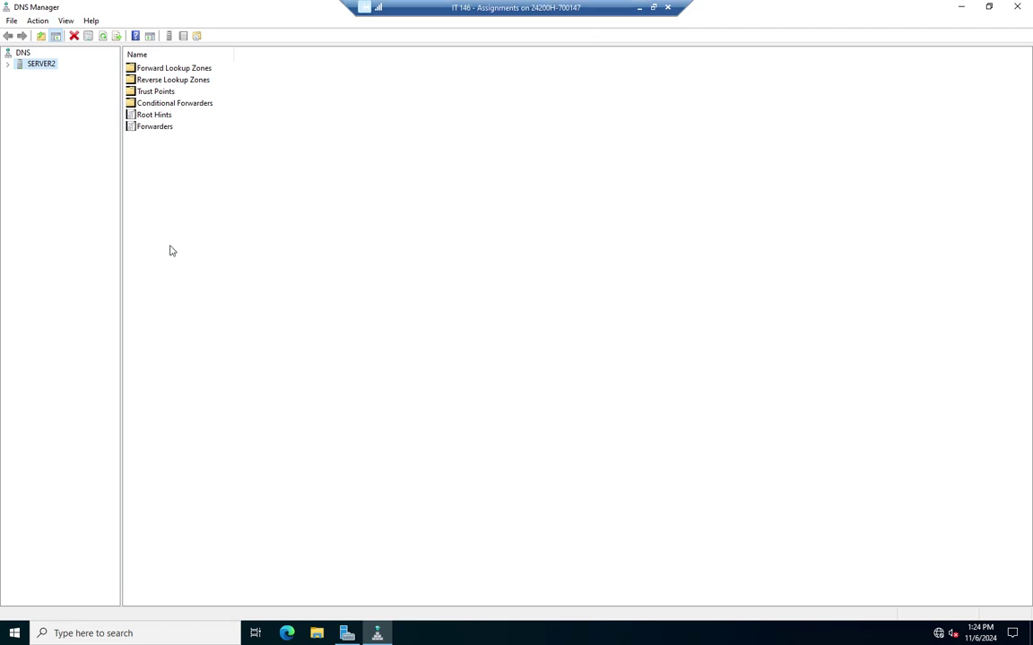
pyautogui.click(9, 66)
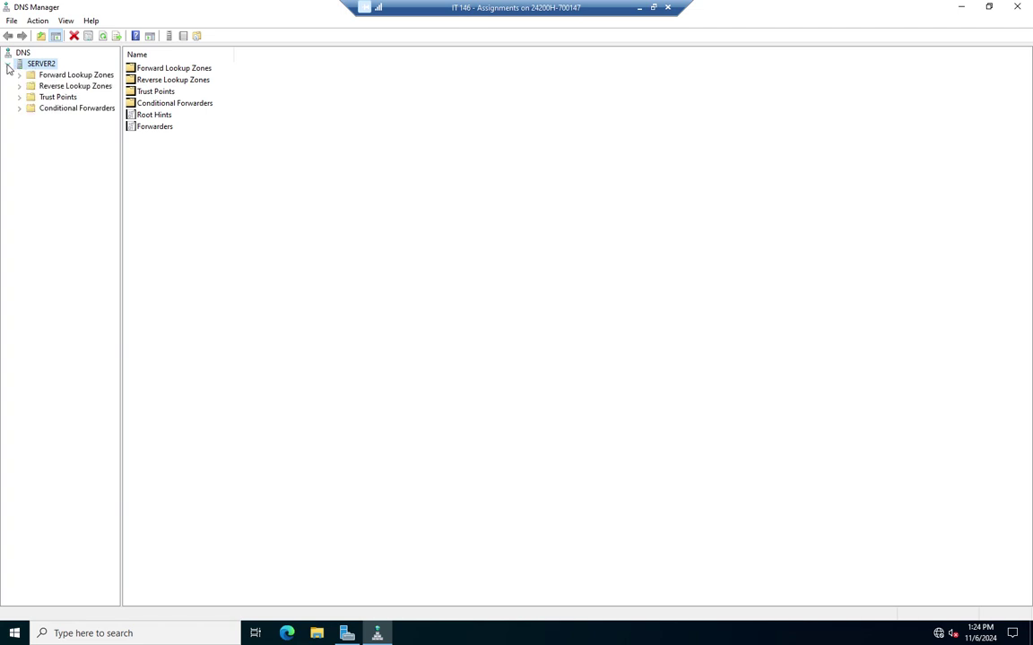
pyautogui.click(76, 76)
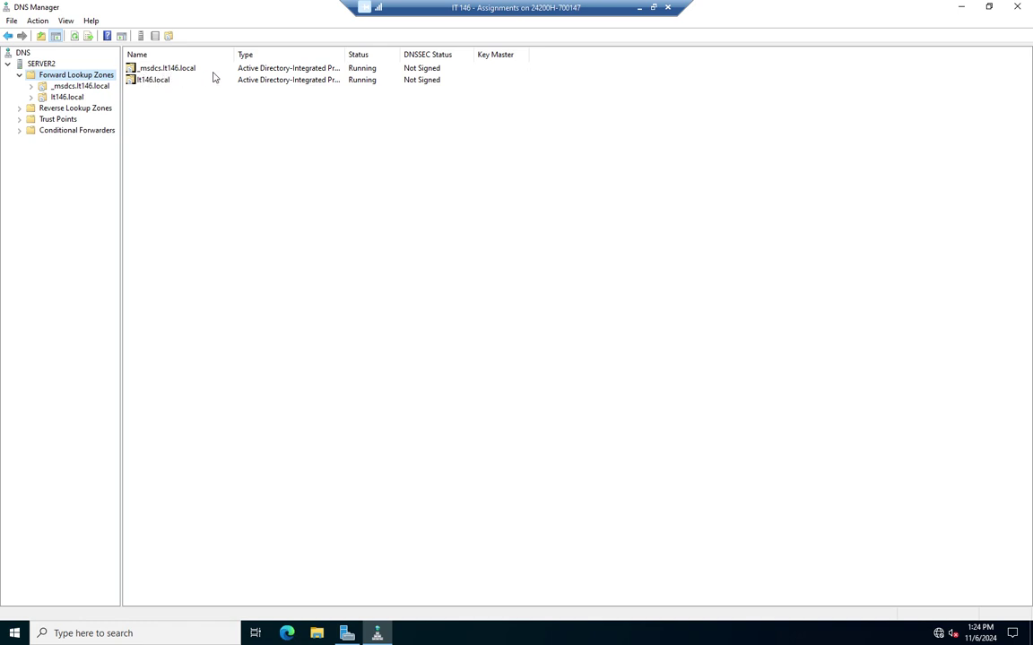
# Step: Open the lt146.local zone to view its SOA, NS and server2 10.1.1.11 records
pyautogui.click(153, 82)
pyautogui.doubleClick(152, 82)
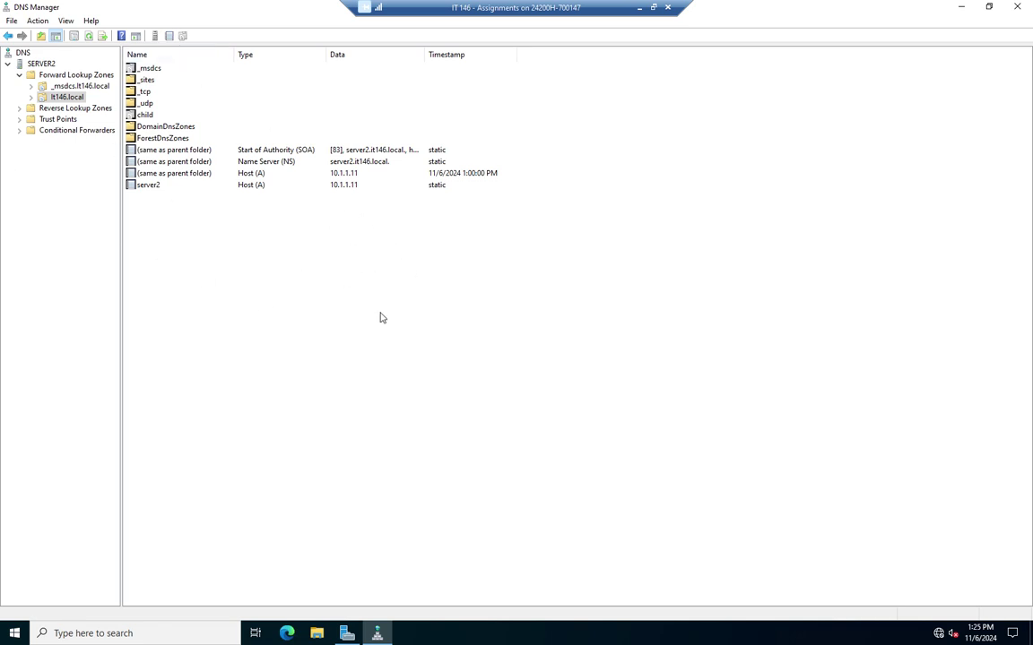
pyautogui.click(18, 105)
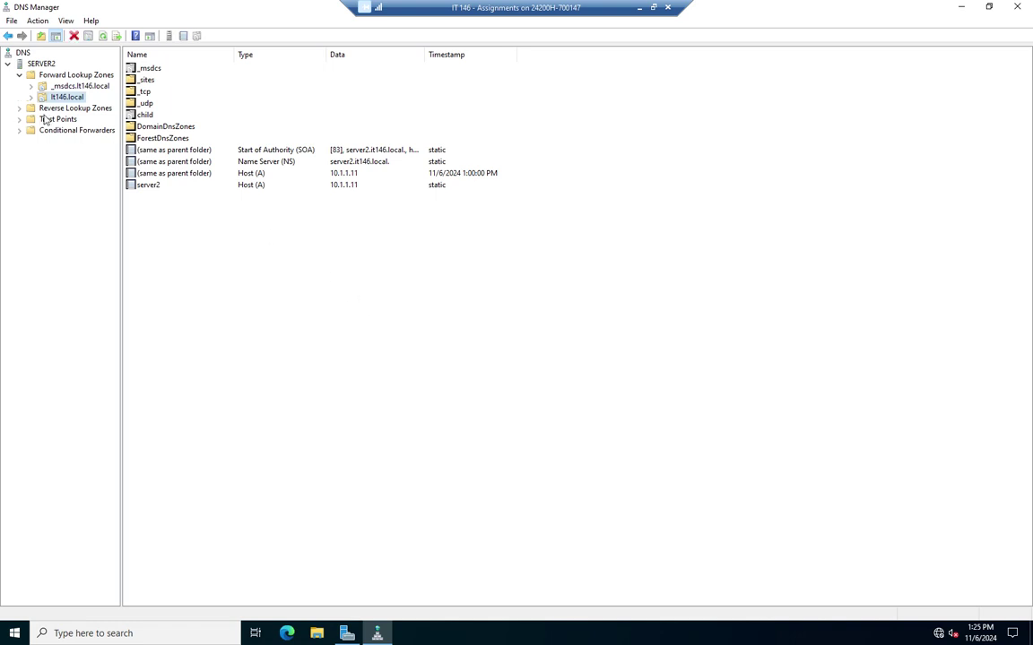
pyautogui.click(62, 107)
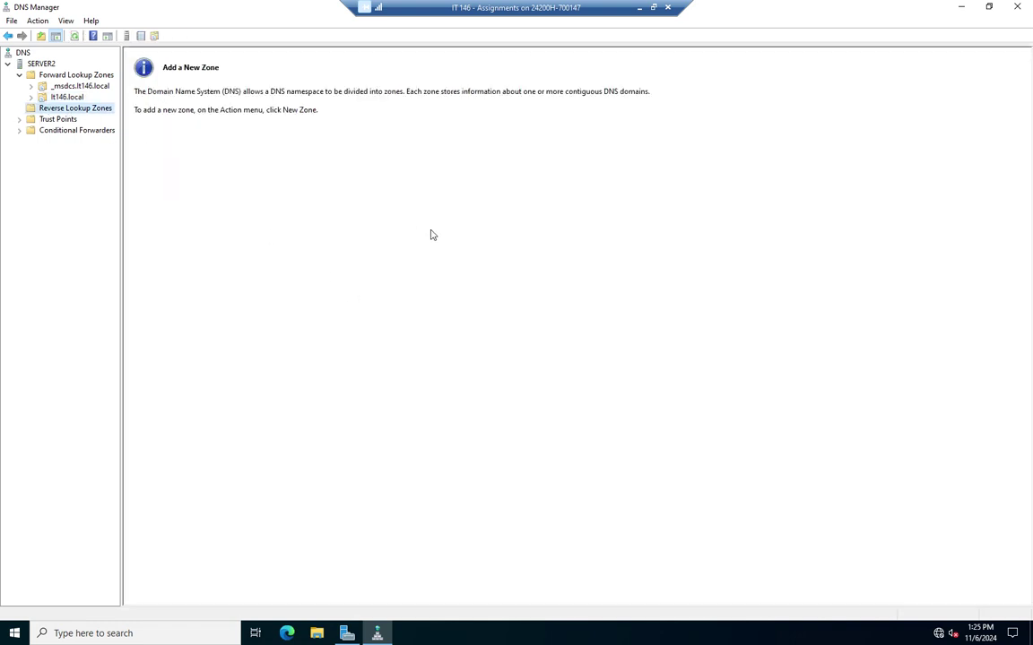
pyautogui.click(77, 76)
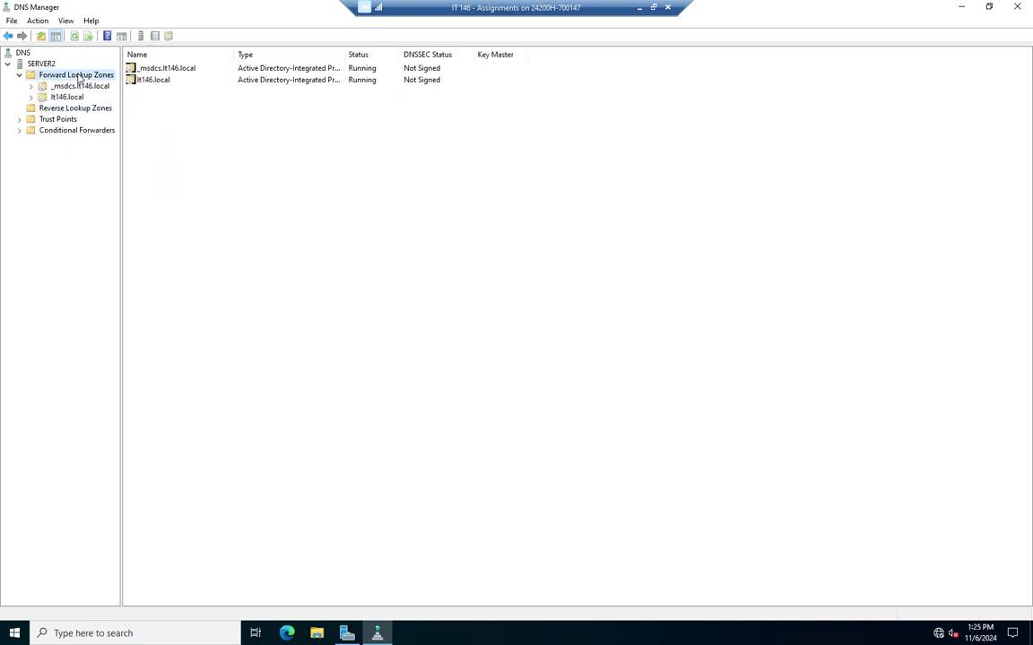
pyautogui.click(65, 97)
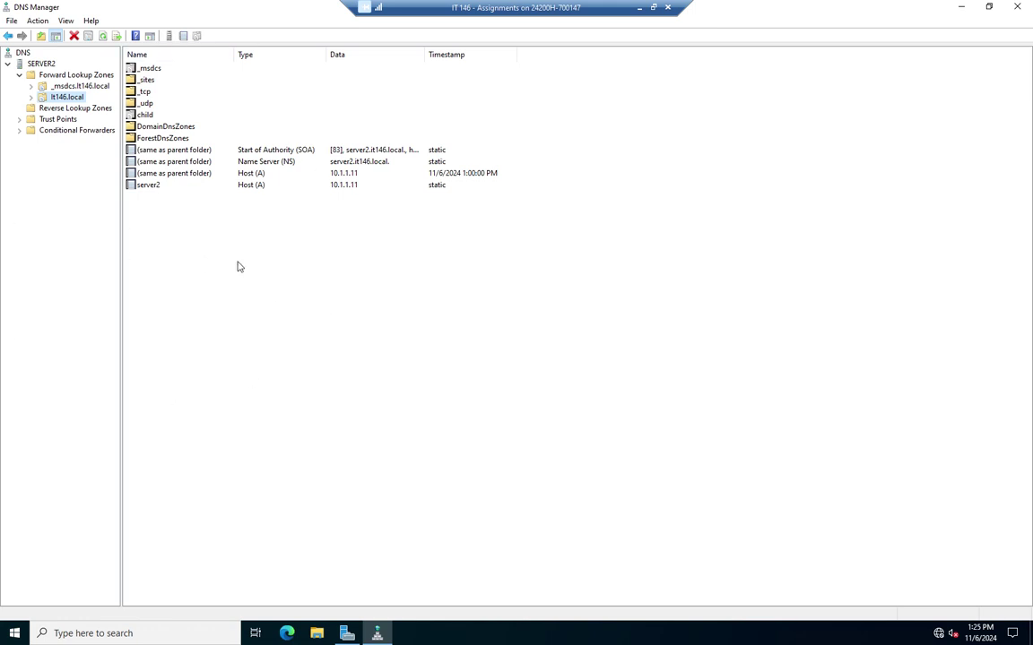
# Step: Start a New Zone under Forward Lookup Zones and choose an AD-integrated primary zone
pyautogui.rightClick(95, 75)
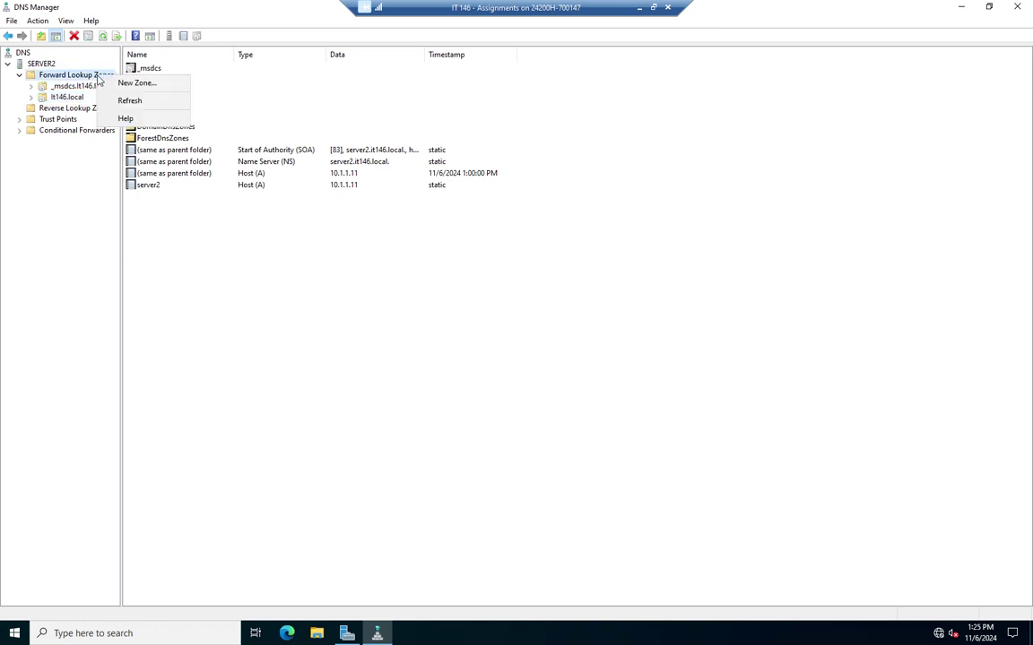
pyautogui.click(166, 84)
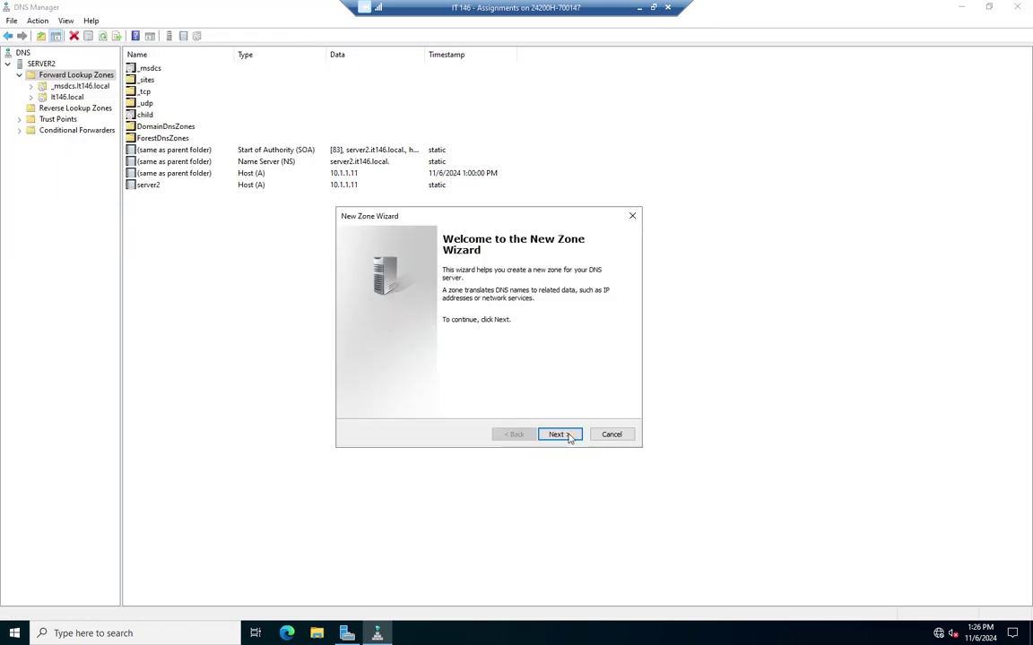
pyautogui.click(571, 438)
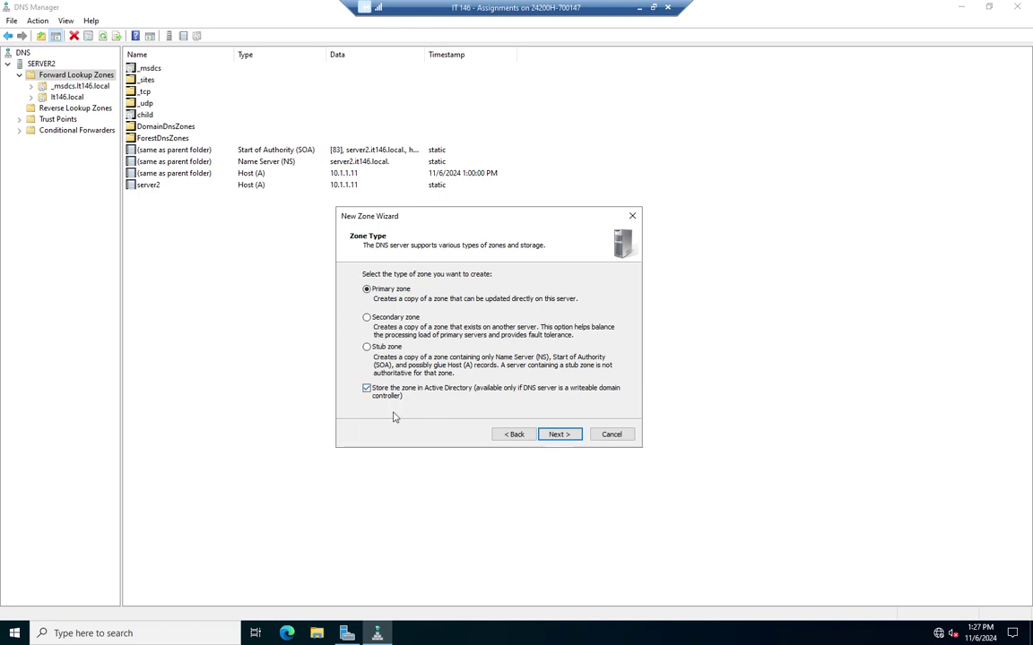
pyautogui.click(567, 436)
# Step: Keep the primary zone type and replicate to all DNS servers on this domain's controllers
pyautogui.click(518, 436)
pyautogui.click(559, 436)
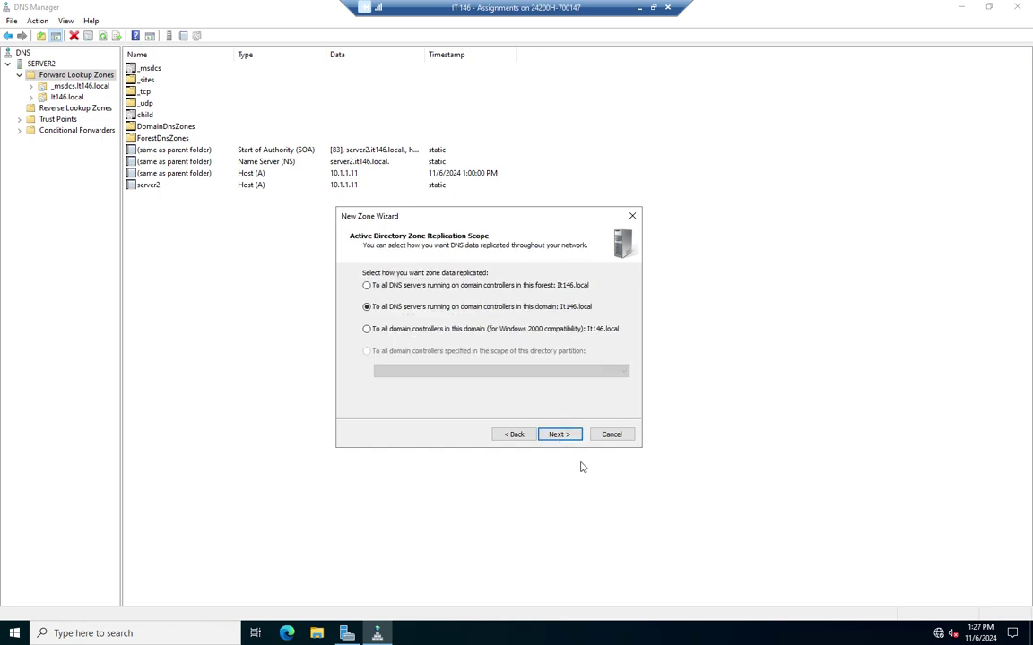
pyautogui.click(524, 435)
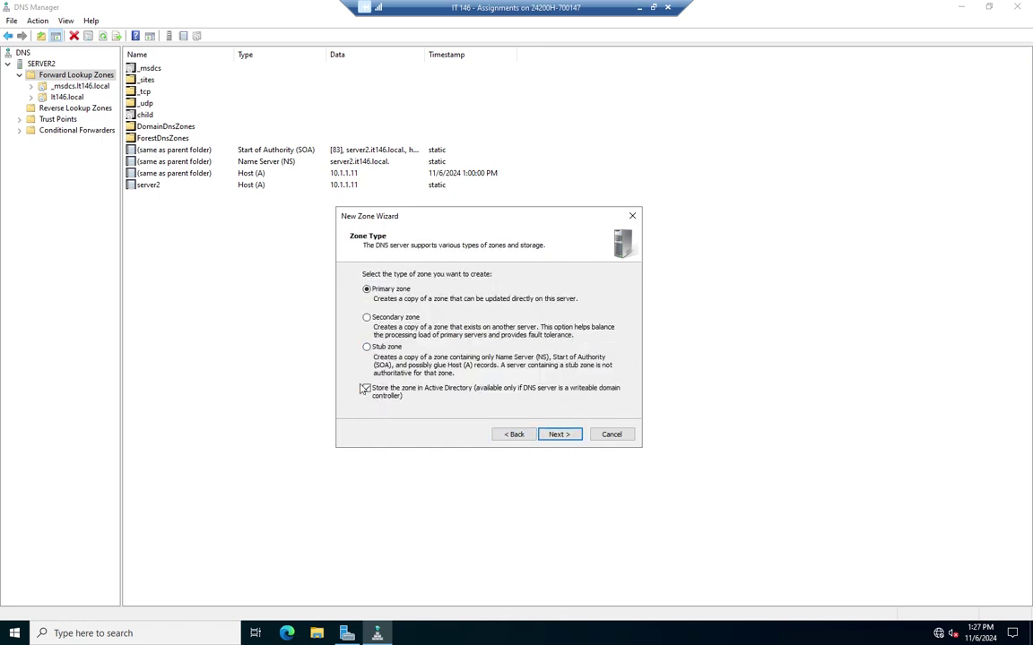
pyautogui.click(558, 436)
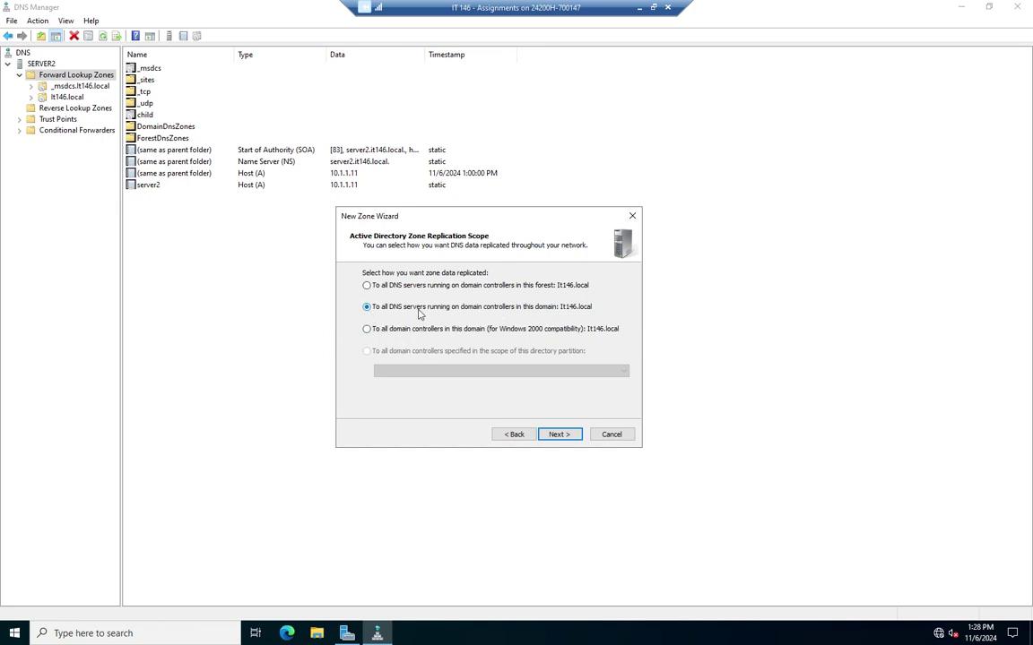
pyautogui.click(560, 435)
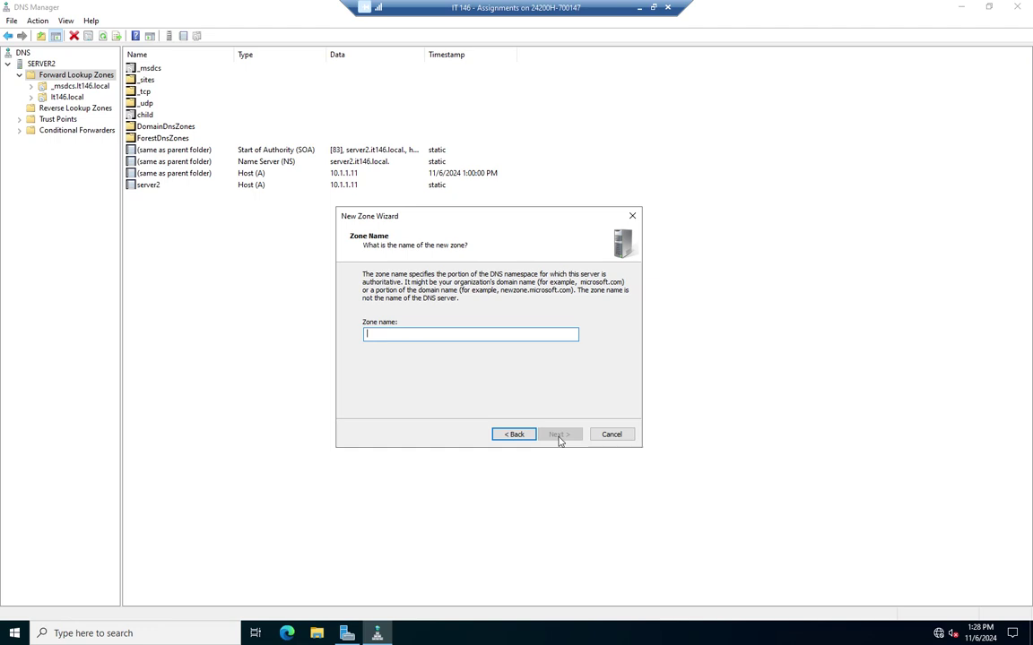
# Step: Name the new forward lookup zone 'demo.local'
pyautogui.write('demo.loca')
pyautogui.press('BackSpace')
pyautogui.write('al')
pyautogui.click(559, 435)
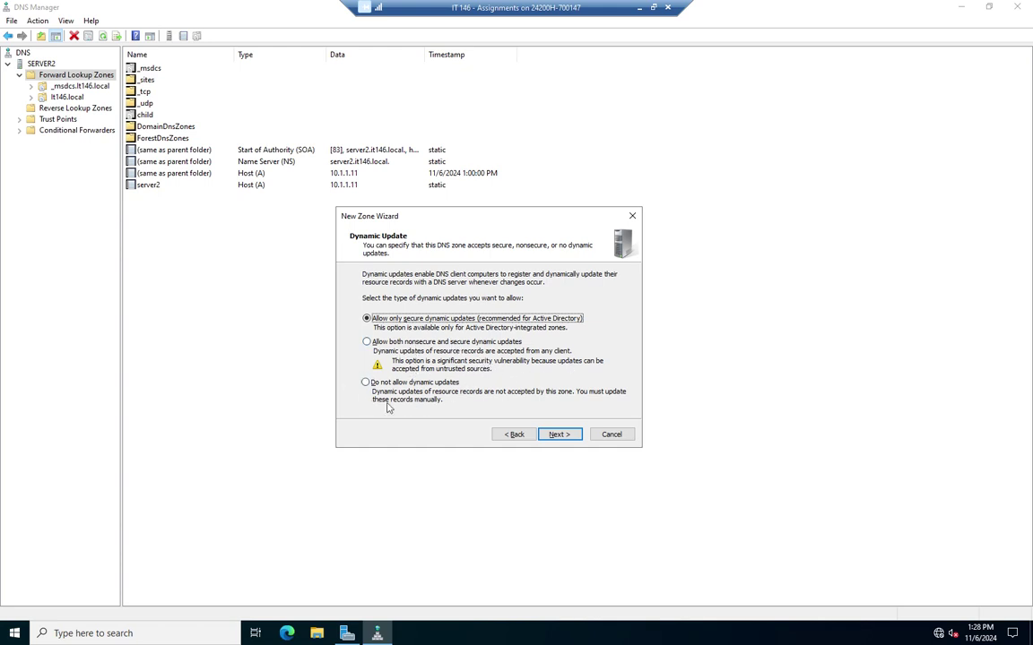
# Step: Choose 'Do not allow dynamic updates' for demo.local and reach the wizard summary
pyautogui.click(364, 386)
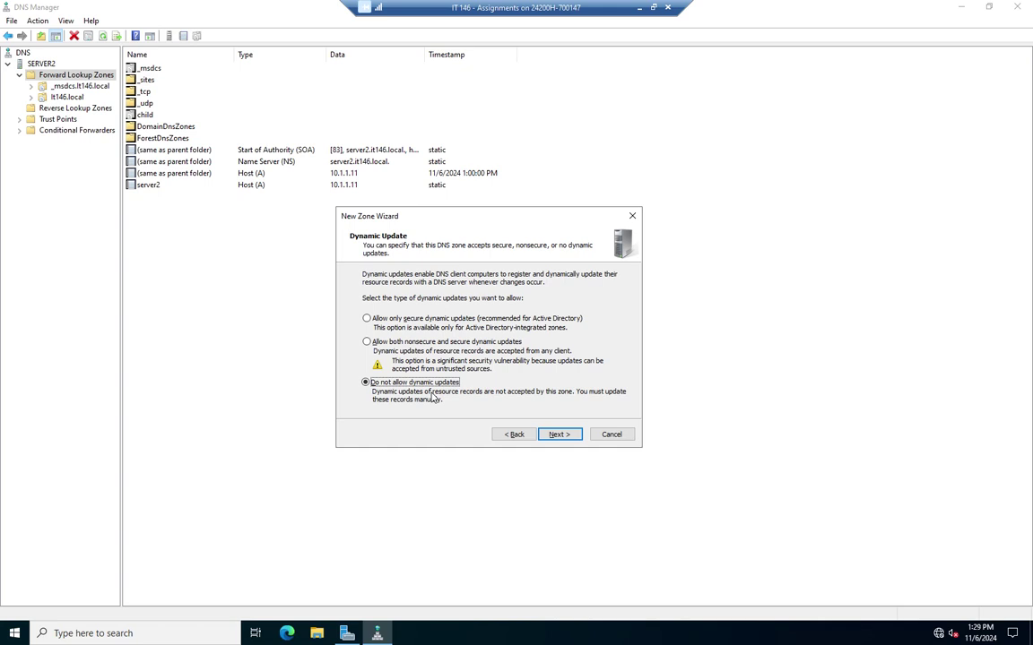
pyautogui.click(374, 320)
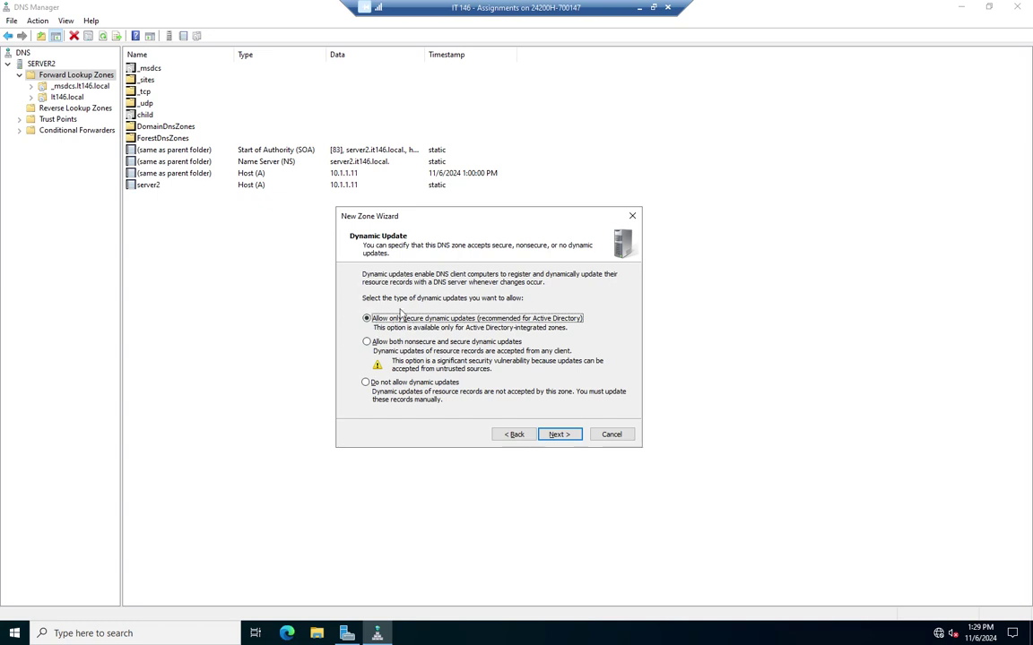
pyautogui.click(369, 384)
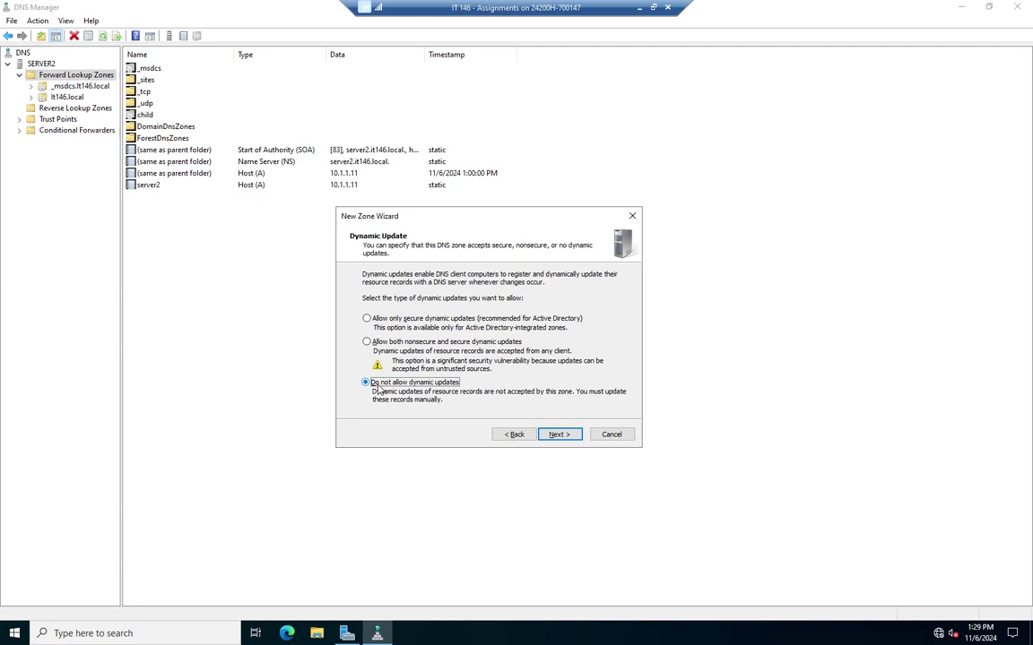
pyautogui.click(559, 434)
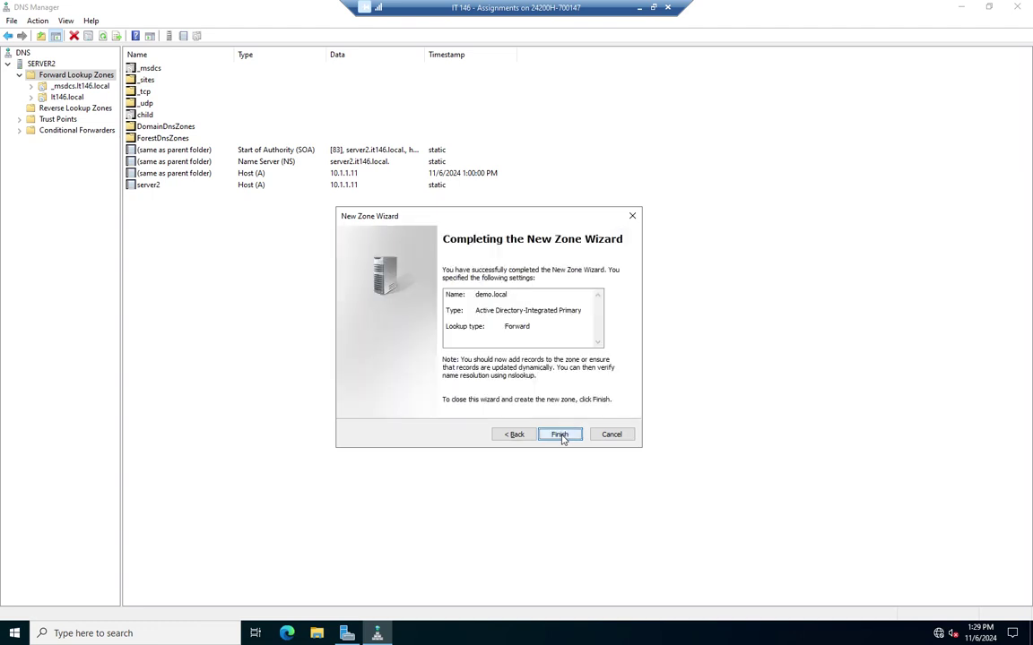
# Step: Finish creating demo.local, view its records, then select the empty Reverse Lookup Zones folder
pyautogui.click(563, 437)
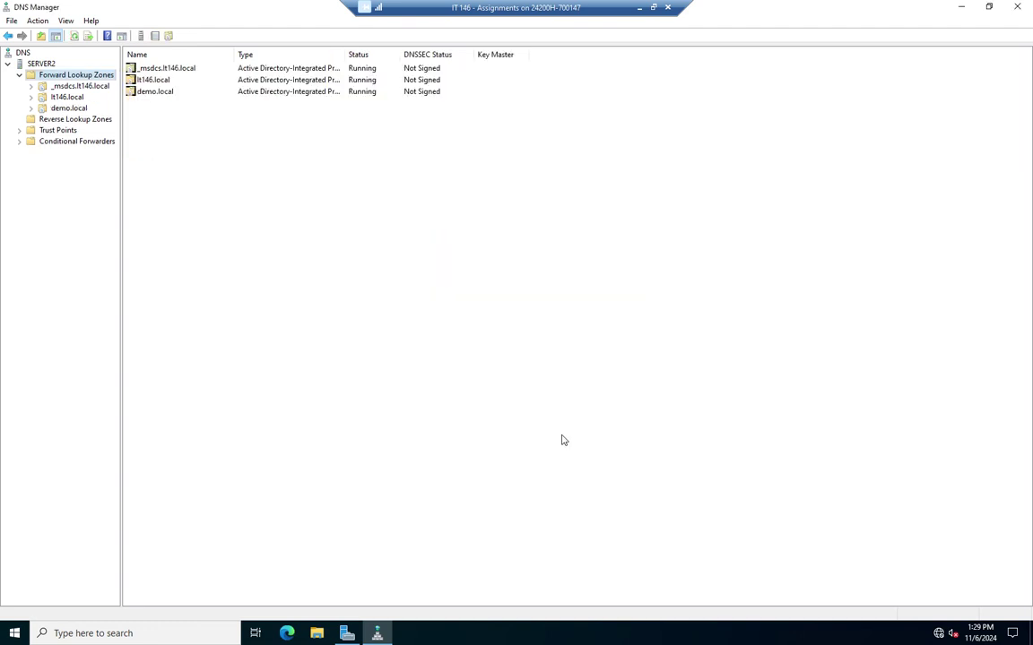
pyautogui.click(70, 107)
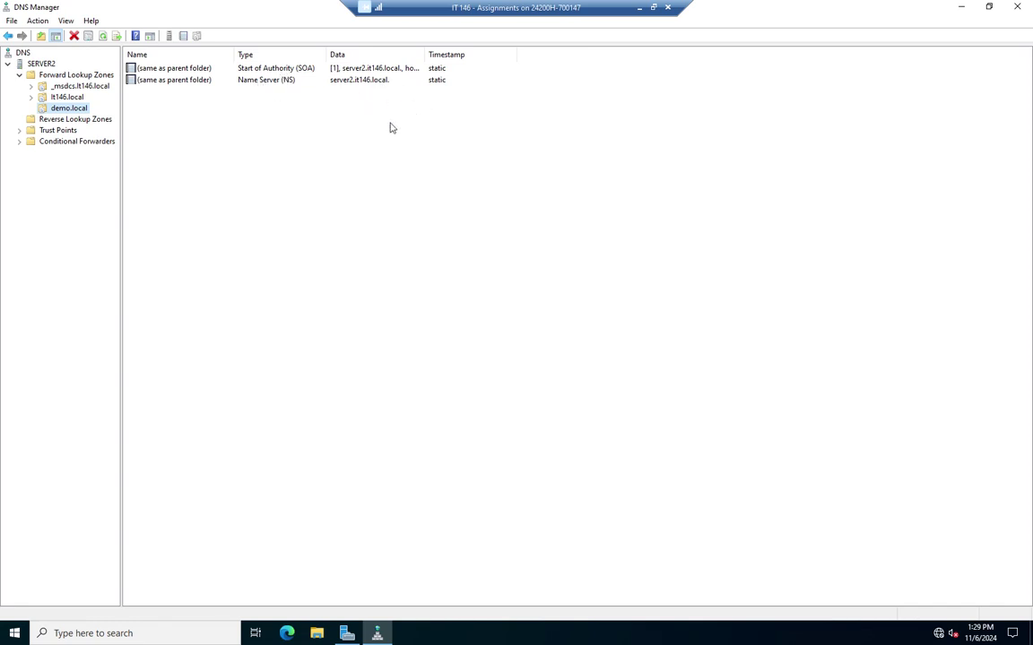
pyautogui.click(85, 122)
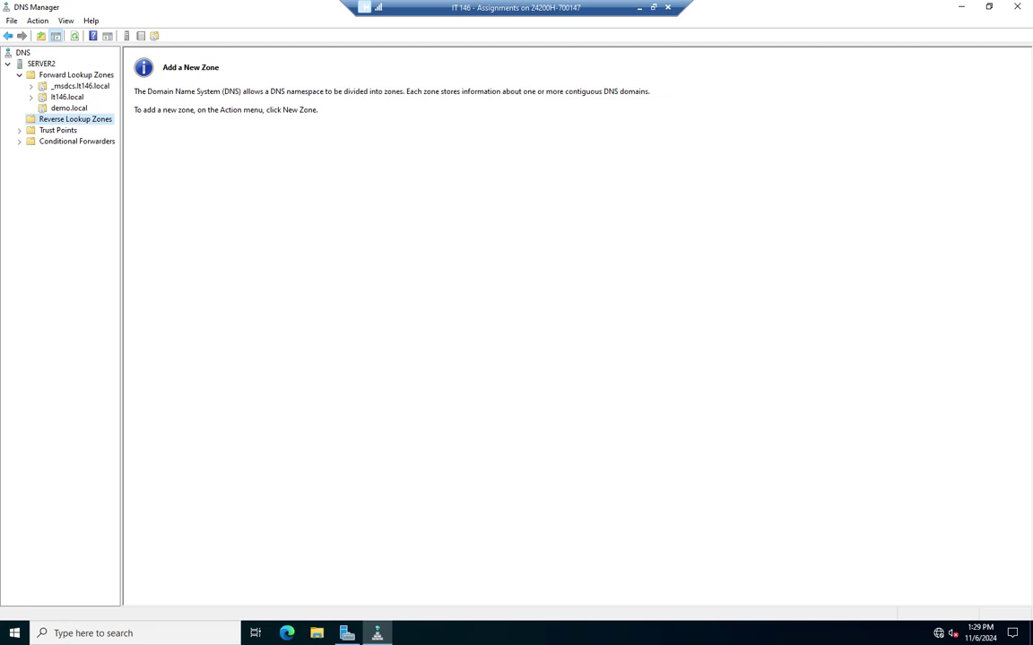
# Step: Start a new AD-stored primary reverse zone replicated to all domain DNS servers
pyautogui.rightClick(109, 119)
pyautogui.click(155, 127)
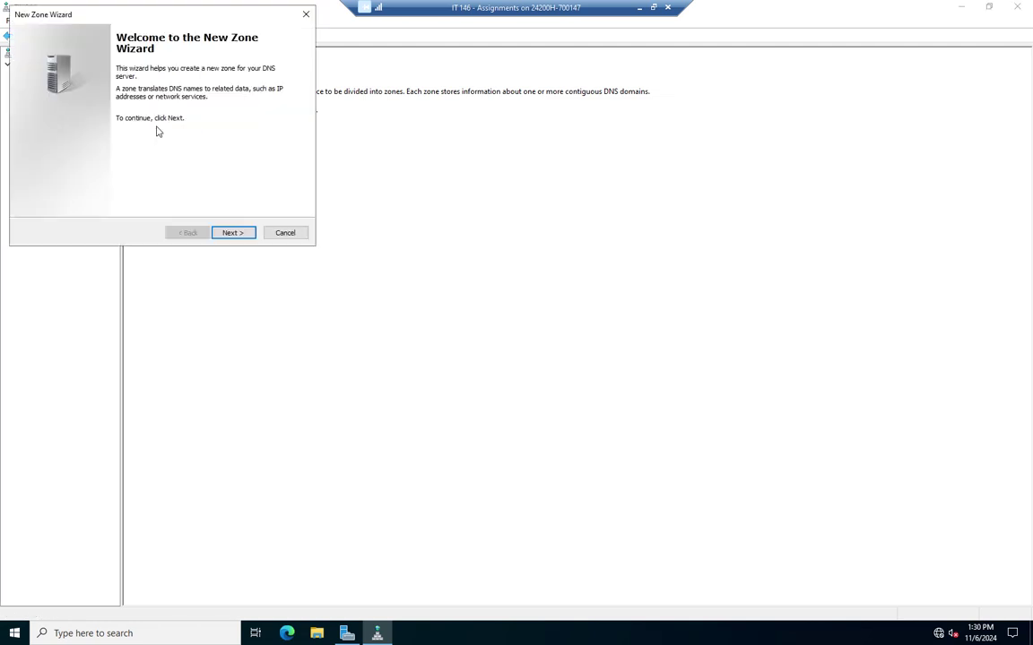
pyautogui.moveTo(247, 12); pyautogui.dragTo(485, 137)
pyautogui.click(470, 358)
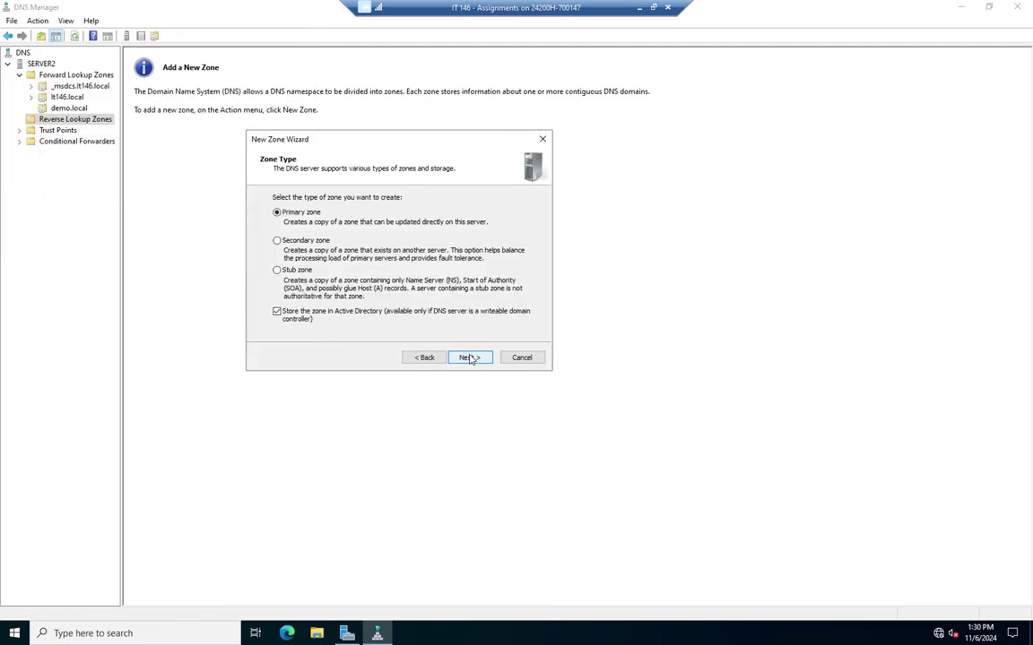
pyautogui.click(472, 357)
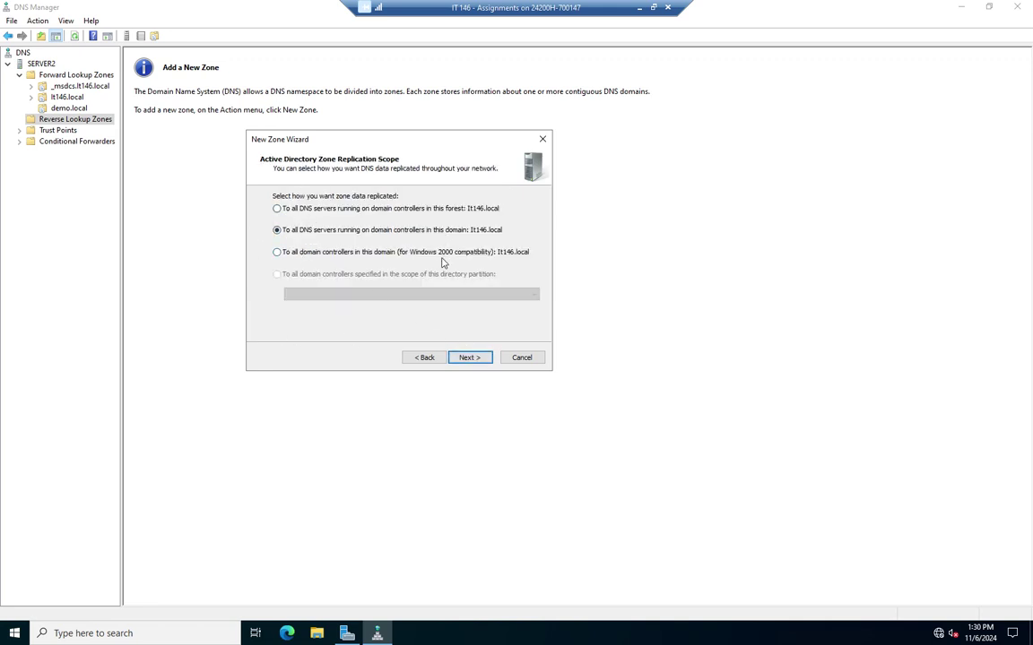
pyautogui.click(469, 357)
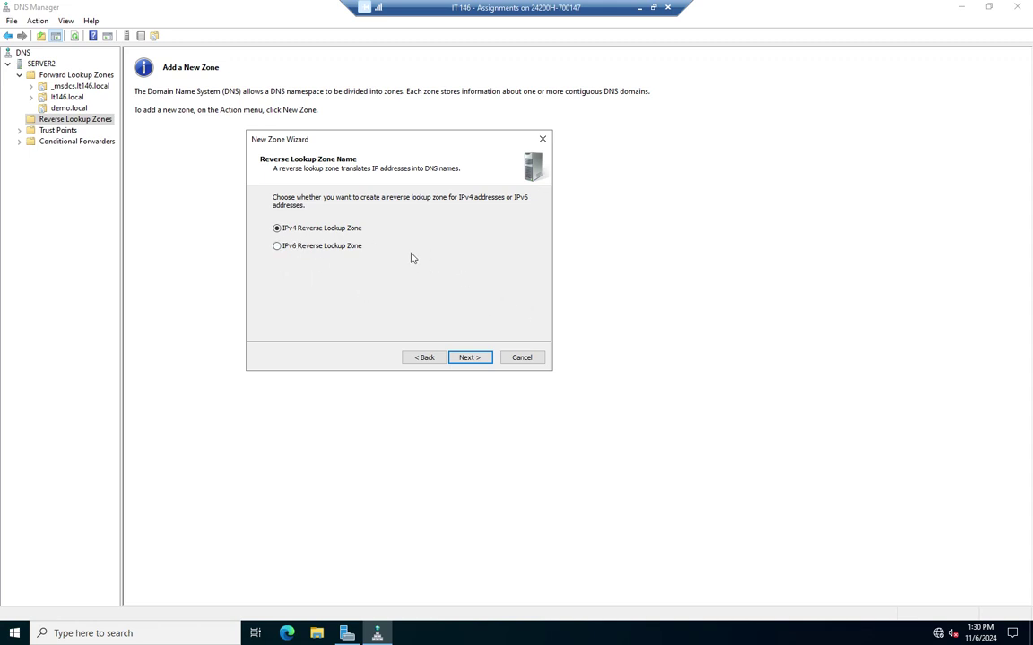
# Step: Keep IPv4 Reverse Lookup Zone selected to reach the Network ID page
pyautogui.click(467, 359)
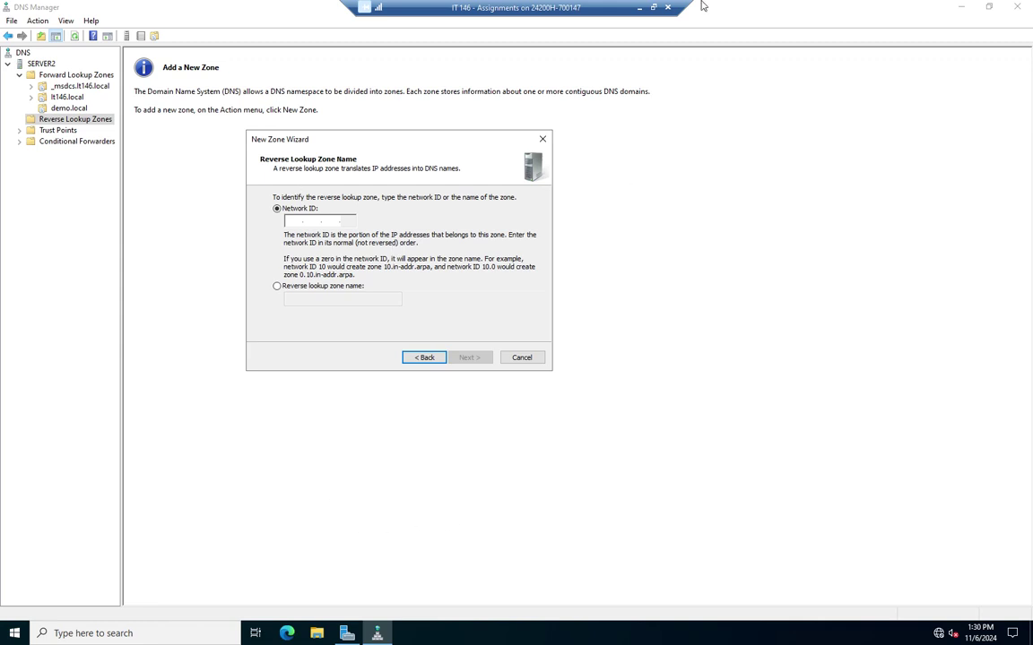
# Step: Show Server Manager's Local Server page to check the server's Ethernet address, 10.1.1.11
pyautogui.click(346, 633)
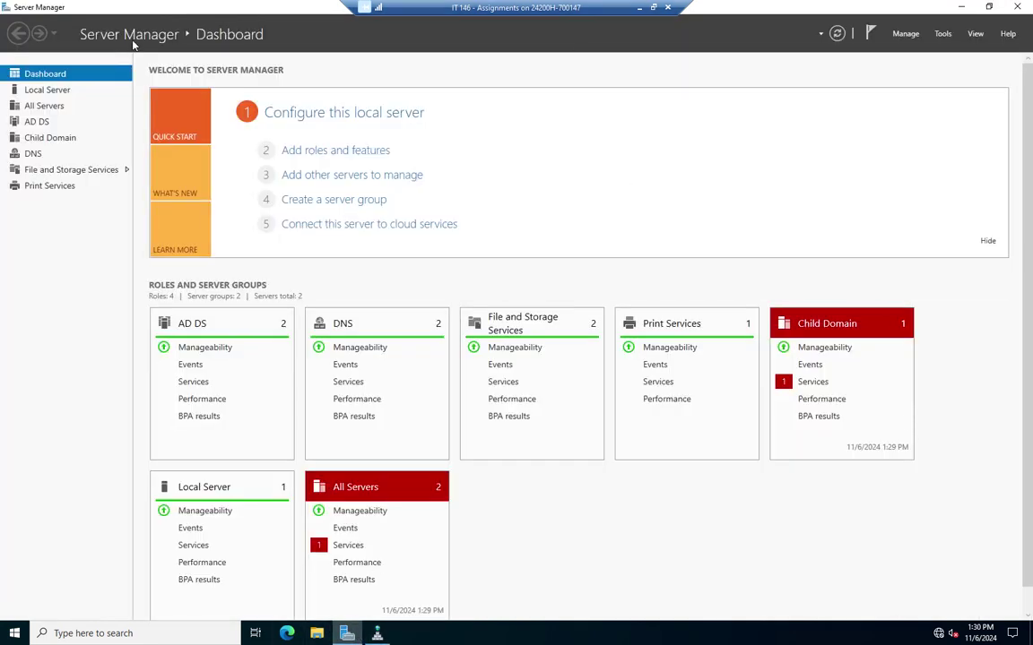
pyautogui.click(333, 111)
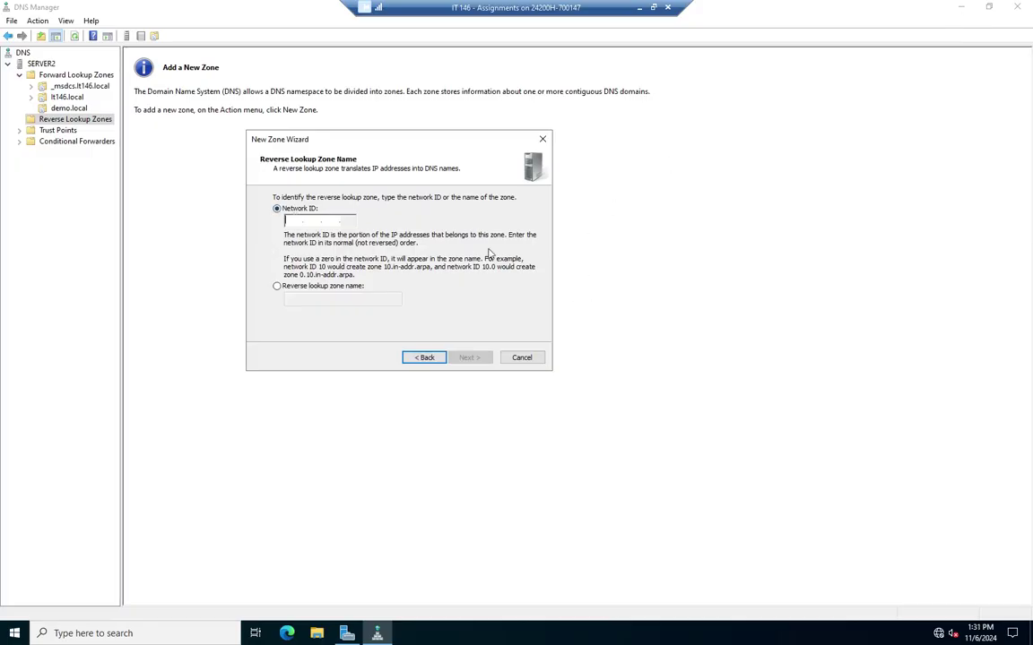
# Step: Finish the reverse zone wizard with network ID 10.1.1 and dynamic updates disallowed
pyautogui.write('10.1.1.')
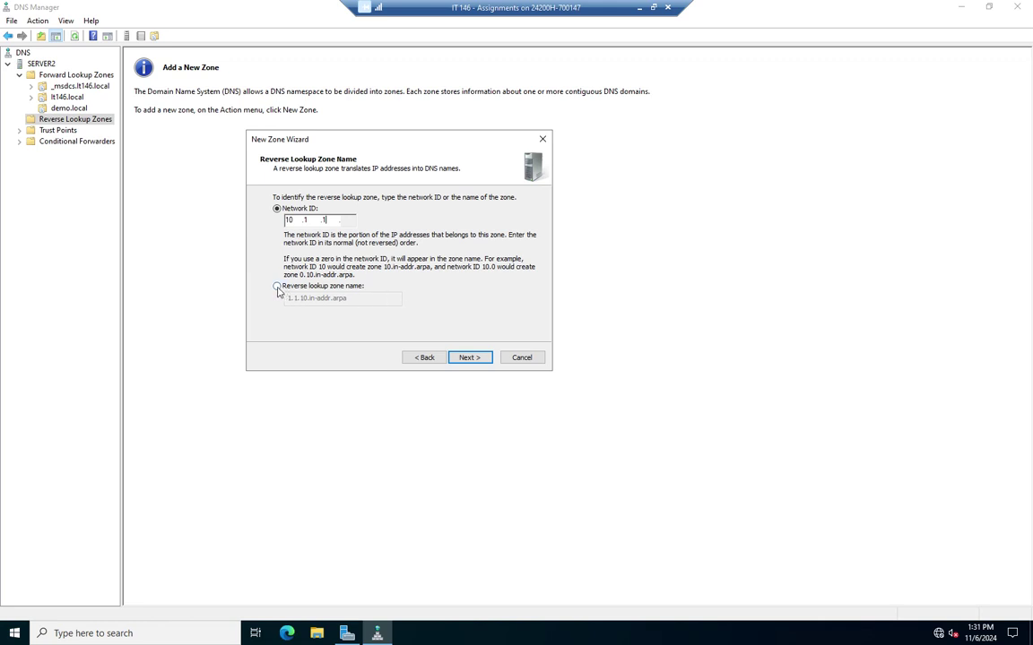
pyautogui.click(467, 359)
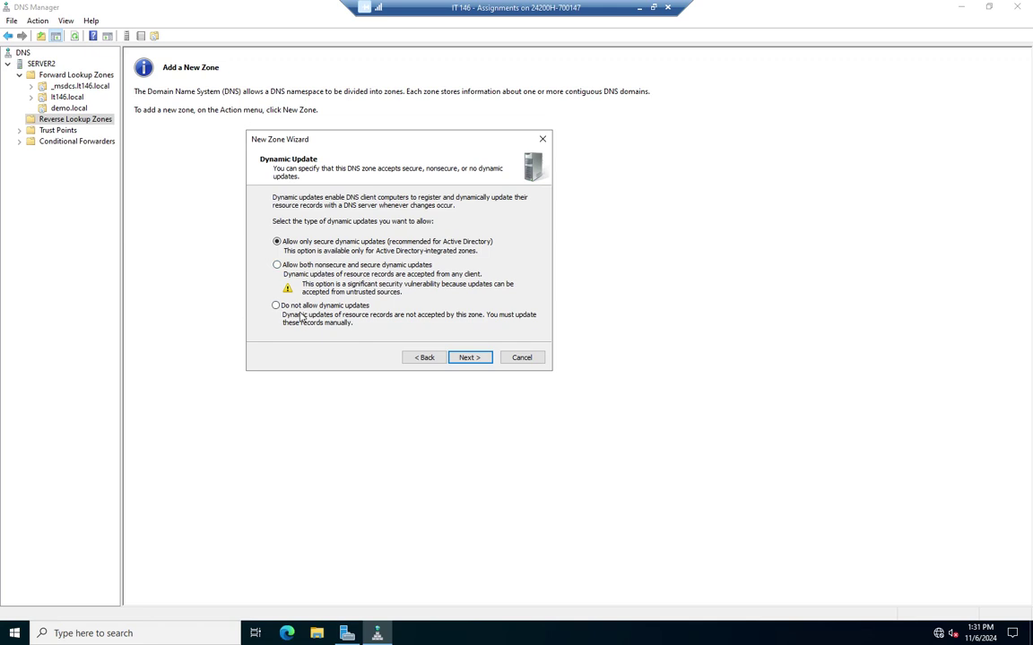
pyautogui.click(305, 308)
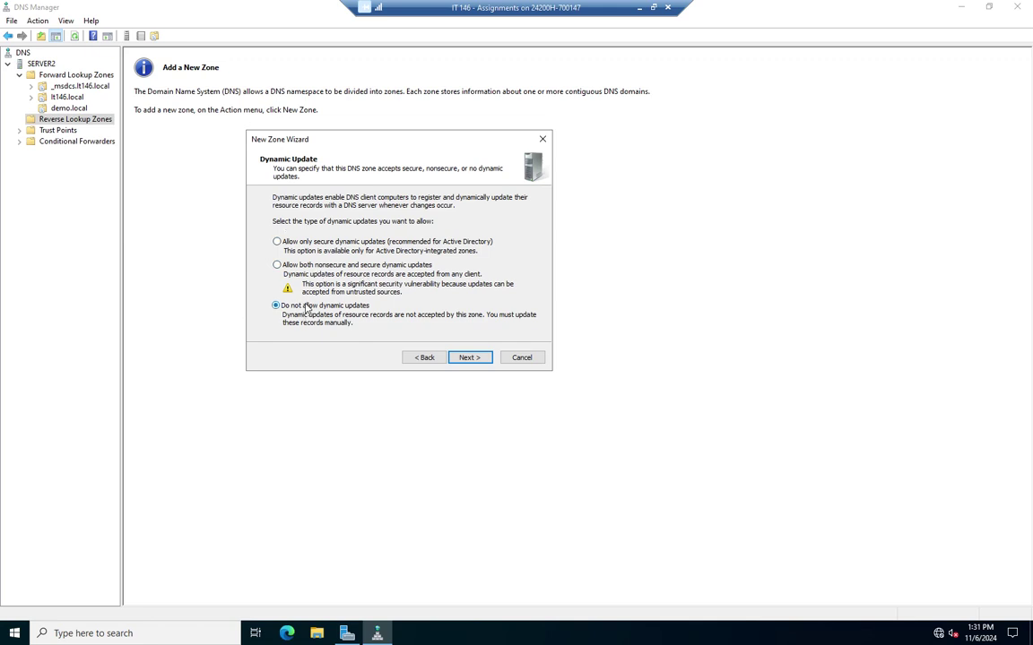
pyautogui.click(470, 358)
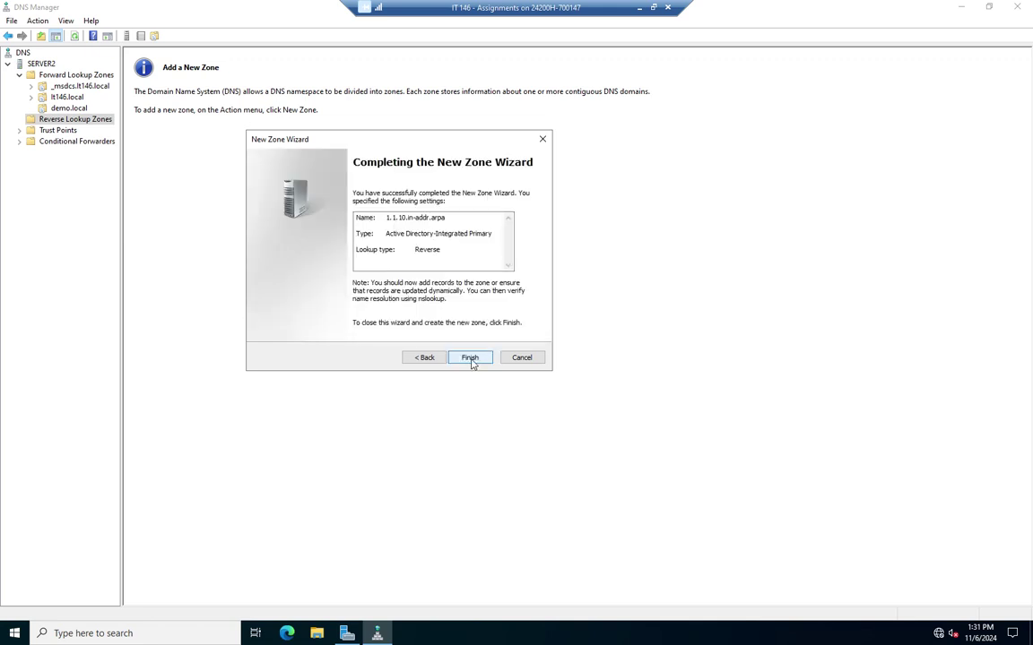
pyautogui.click(472, 363)
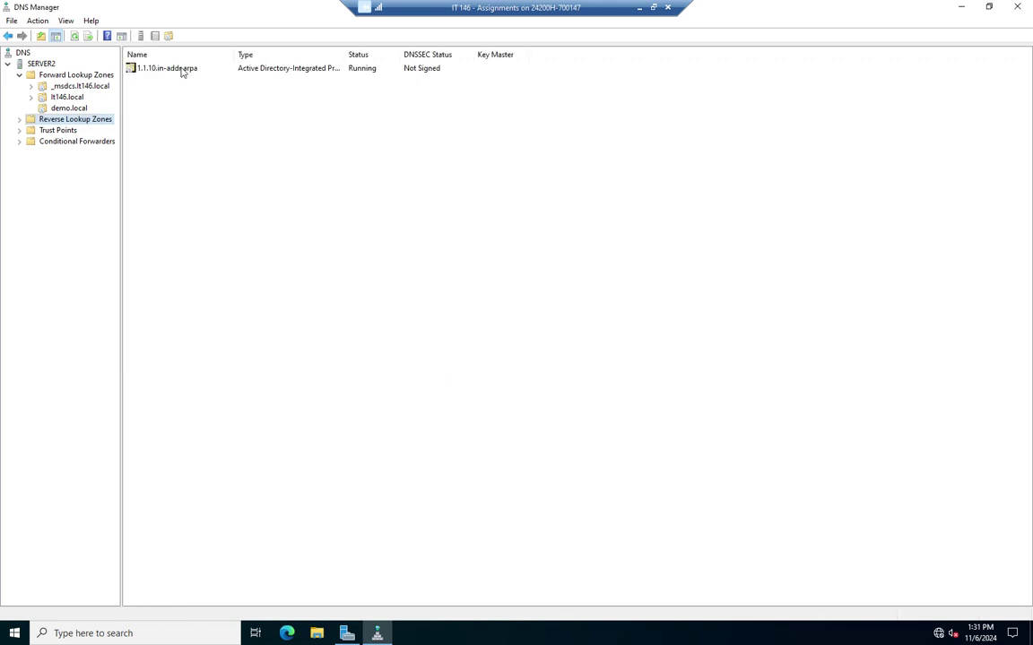
# Step: Expand Reverse Lookup Zones to show 1.1.10.in-addr.arpa, then select the demo.local zone
pyautogui.click(18, 118)
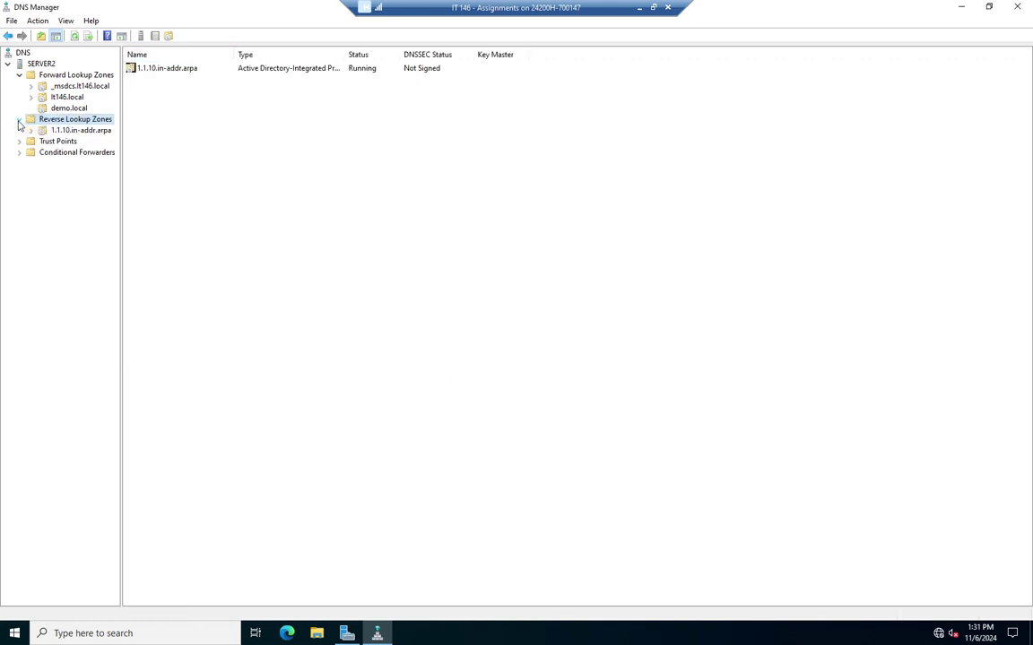
pyautogui.click(77, 108)
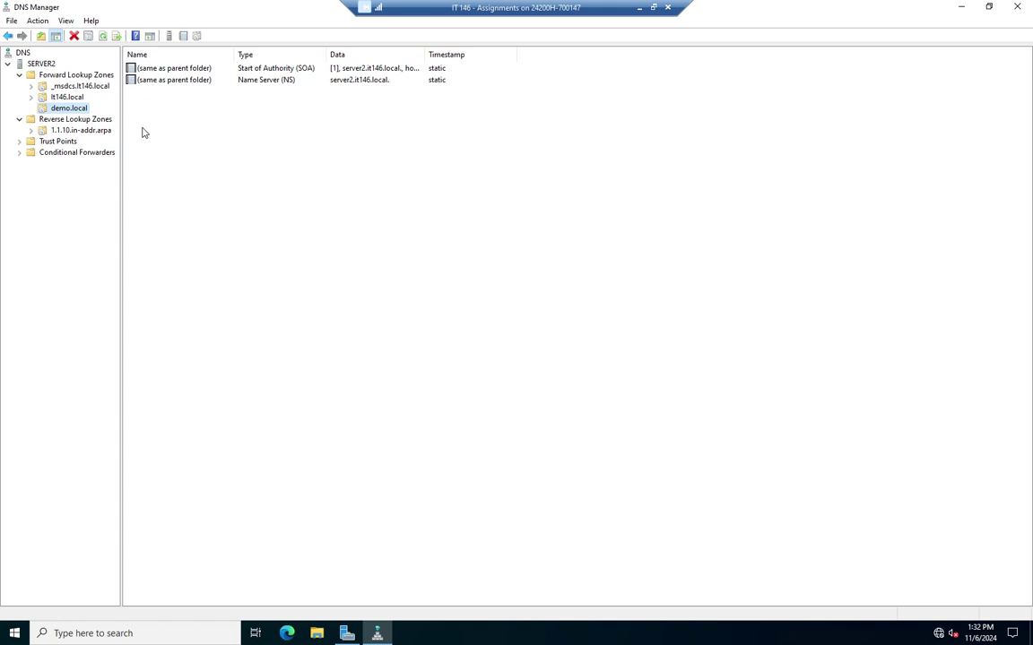
# Step: Choose New Host (A or AAAA) from the demo.local records pane's context menu
pyautogui.rightClick(303, 170)
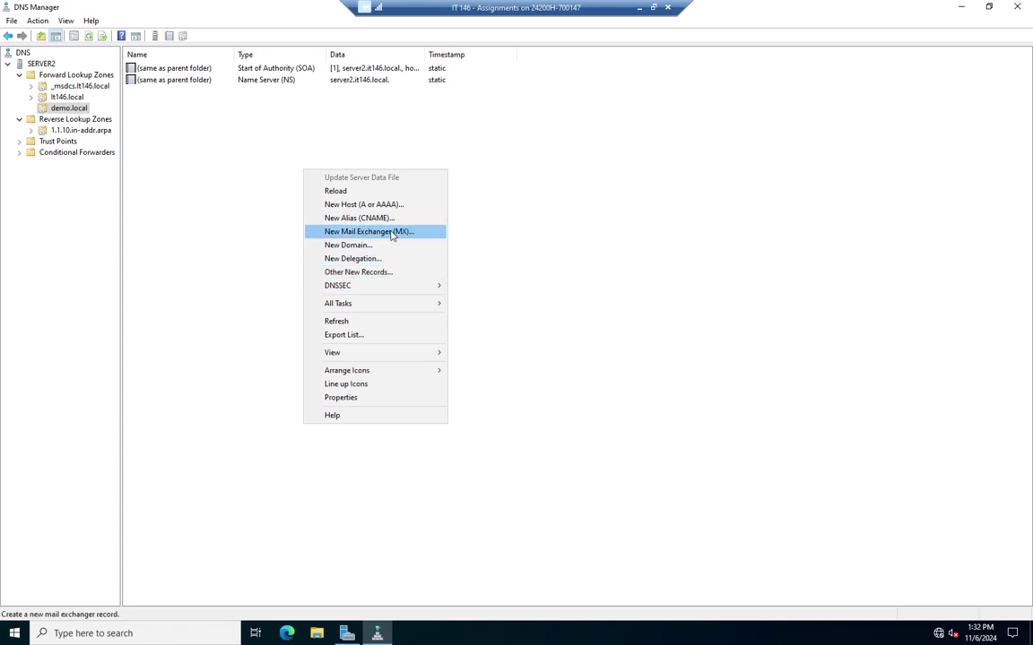
pyautogui.click(365, 207)
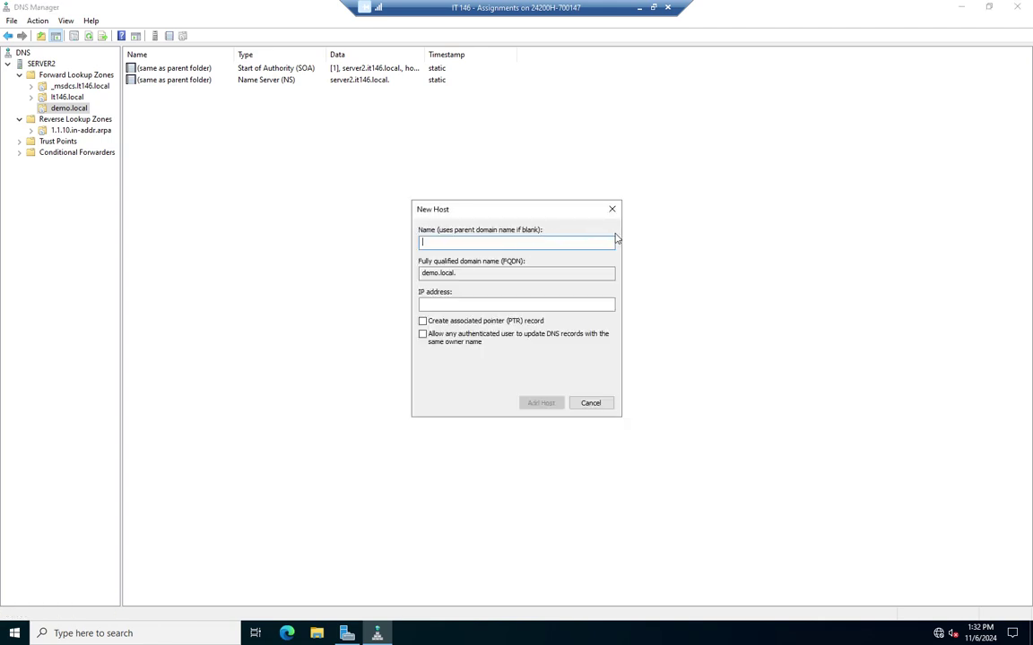
# Step: Add host web1 at 10.1.1.11 with its matching PTR record, then close the New Host dialog
pyautogui.write('web1')
pyautogui.click(585, 306)
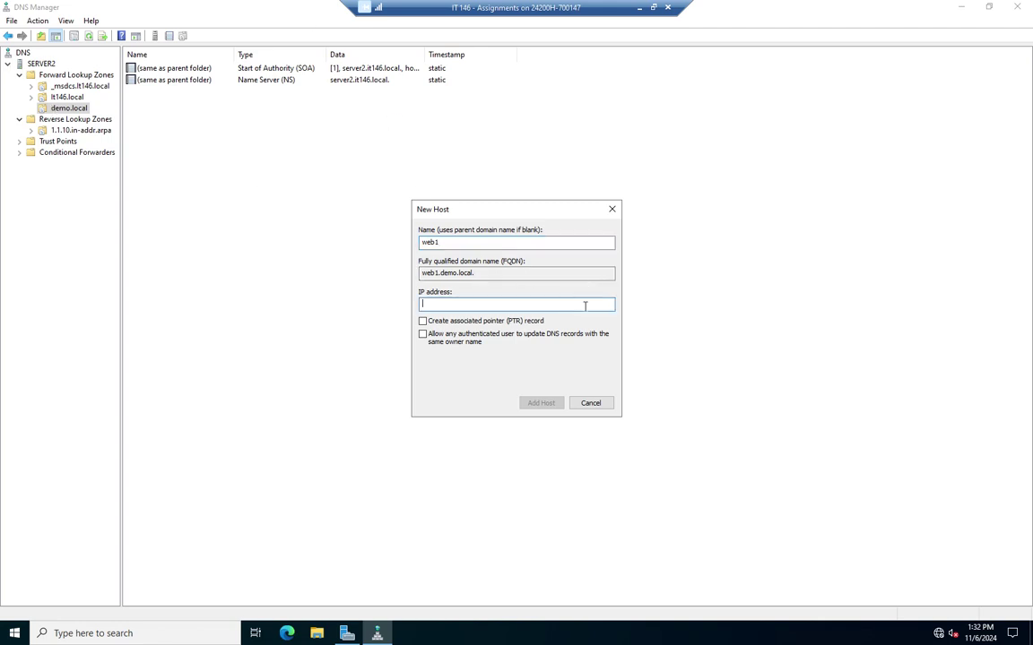
pyautogui.write('10.1.1.111')
pyautogui.press('BackSpace')
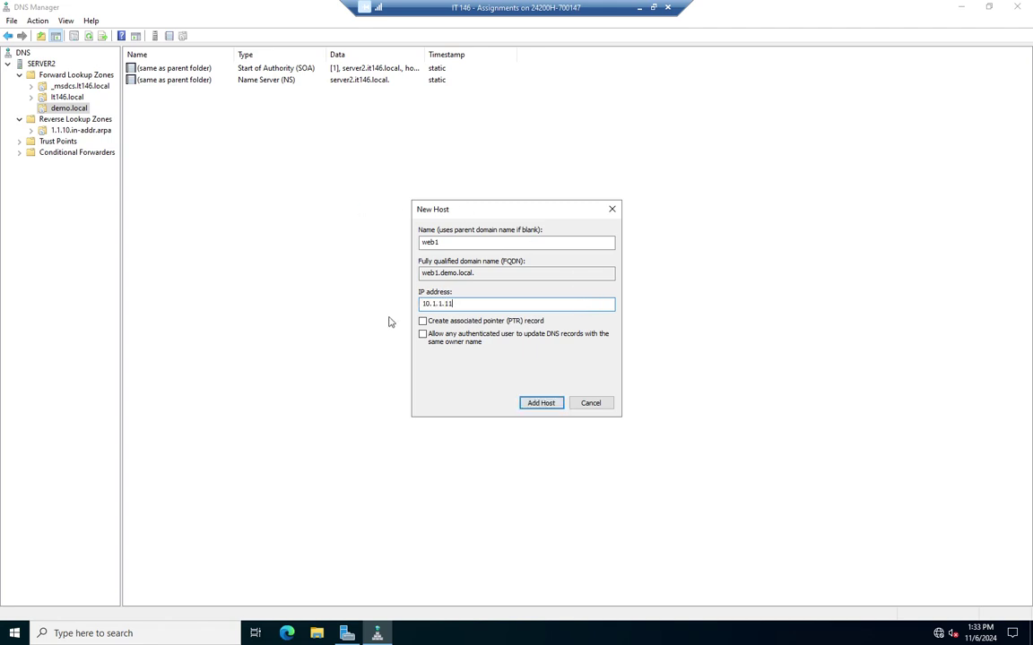
pyautogui.click(423, 322)
pyautogui.click(539, 405)
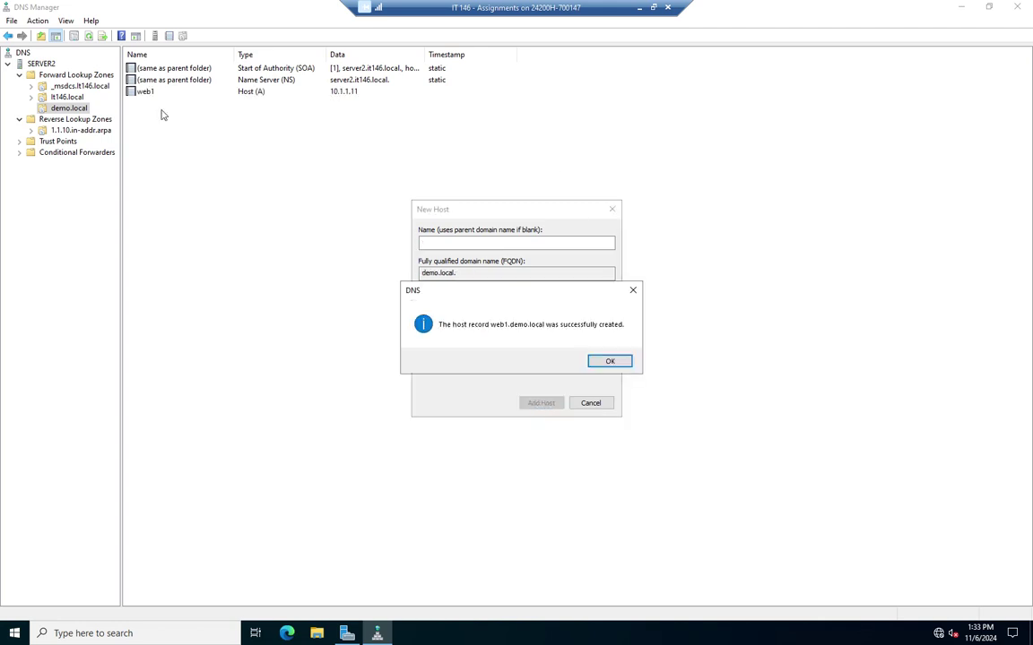
pyautogui.click(615, 361)
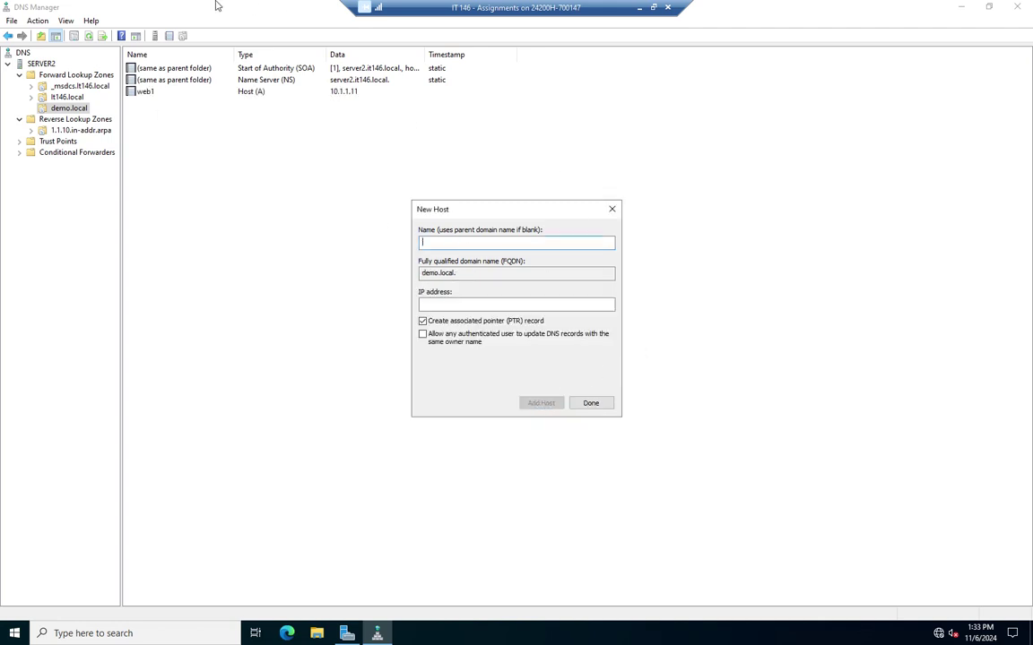
pyautogui.click(590, 403)
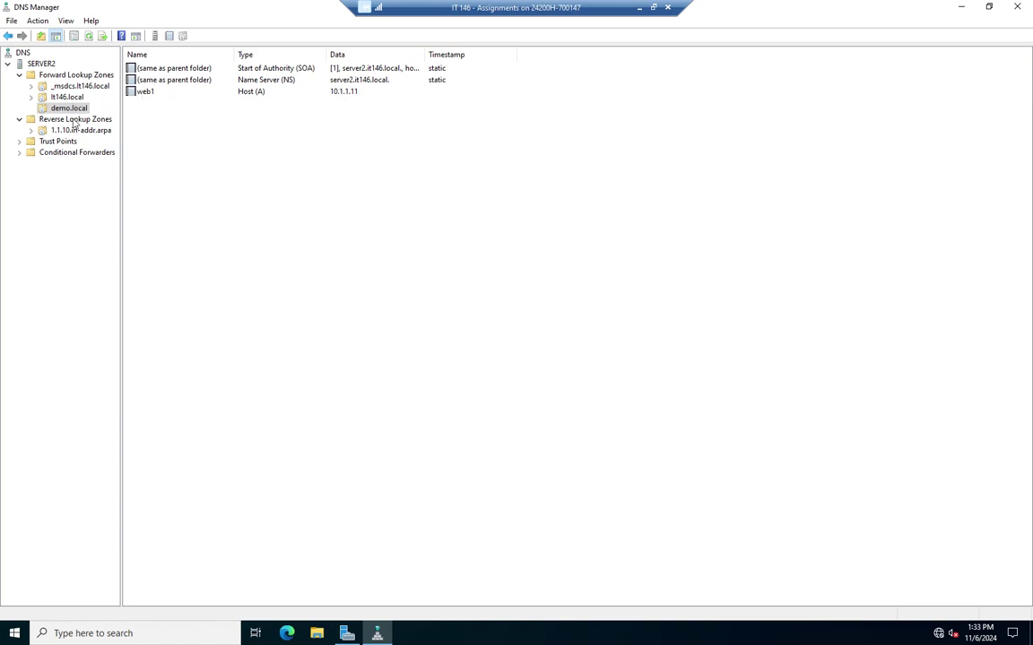
# Step: Launch Command Prompt and ping web1.demo.local, getting 4 replies from 10.1.1.11
pyautogui.click(88, 633)
pyautogui.write('cmd')
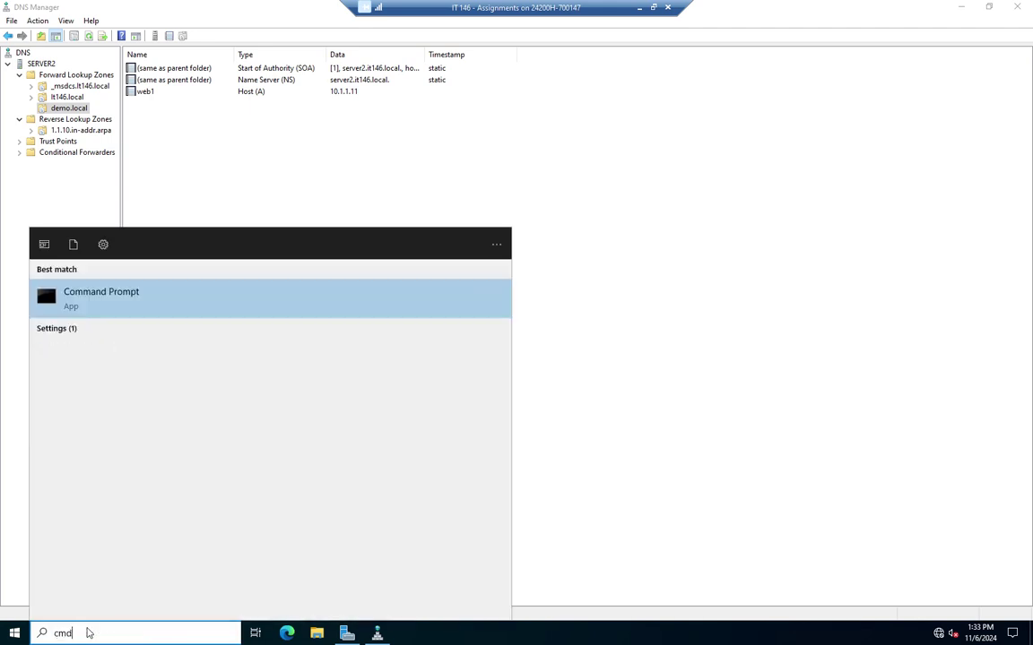
pyautogui.press('Return')
pyautogui.write('ping web1.de')
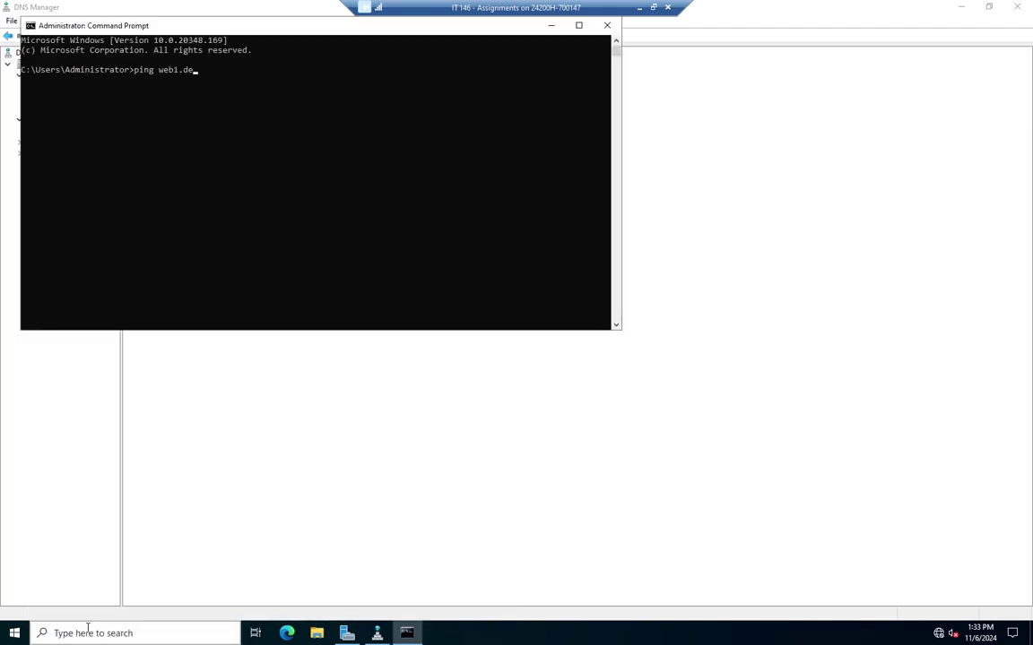
pyautogui.write('o.local')
pyautogui.press('Return')
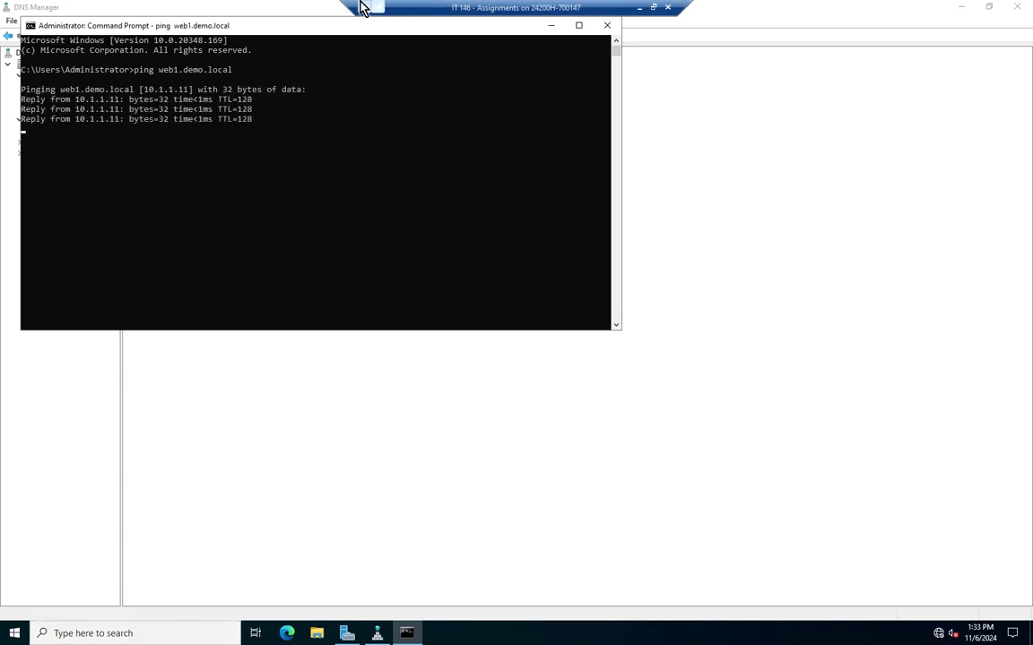
pyautogui.moveTo(223, 25); pyautogui.dragTo(609, 167)
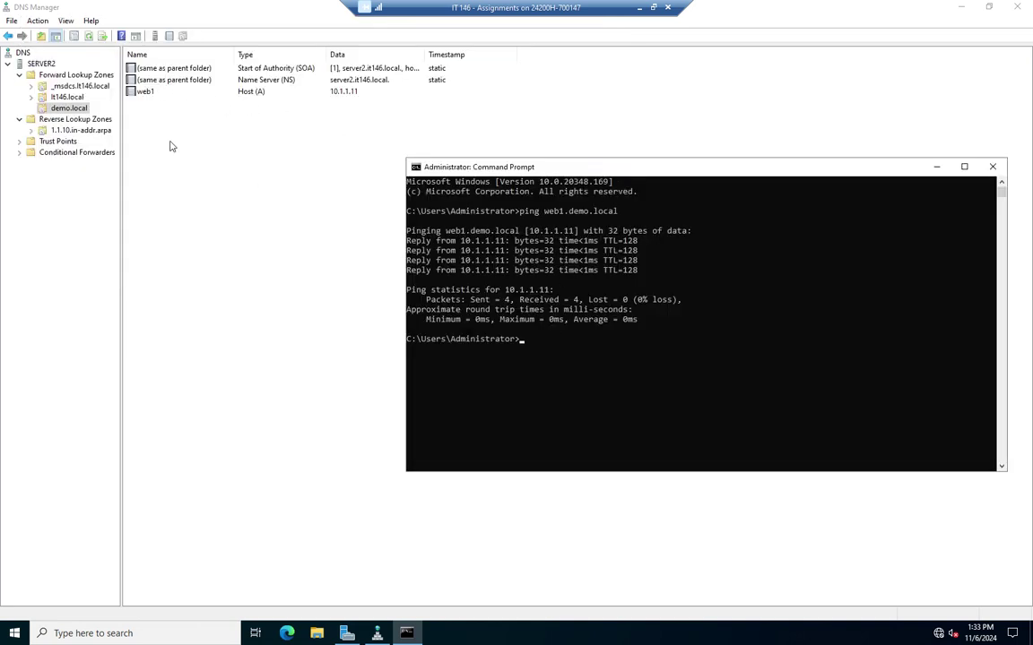
# Step: Select the 1.1.10.in-addr.arpa zone to see the PTR mapping 10.1.1.11 to web1.demo.local
pyautogui.click(59, 130)
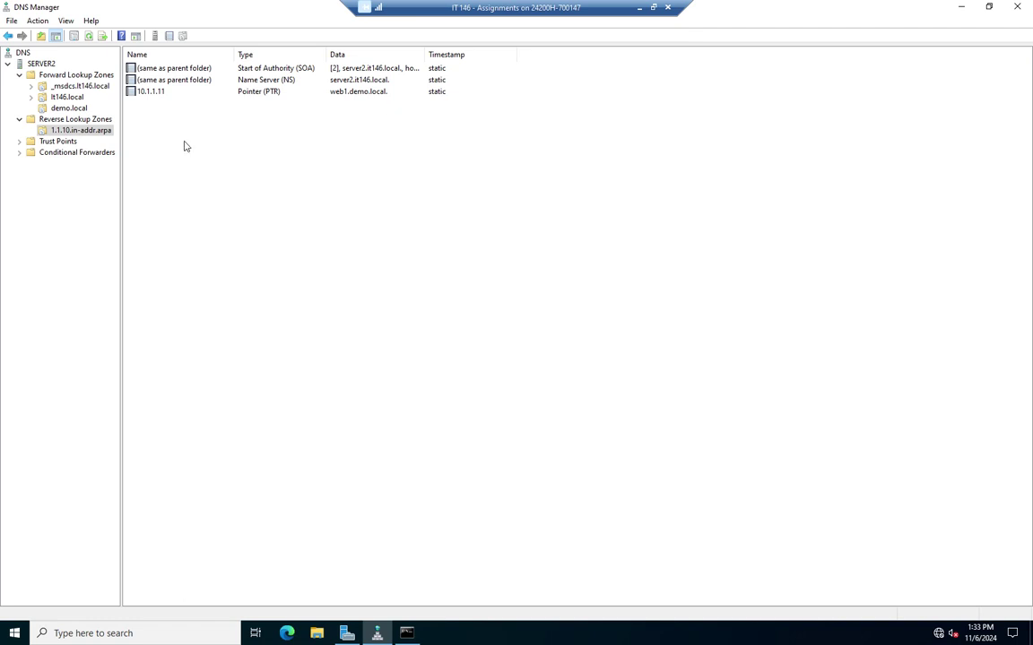
pyautogui.click(407, 634)
pyautogui.write('ping 222')
pyautogui.press('BackSpace')
pyautogui.press('BackSpace')
pyautogui.press('BackSpace')
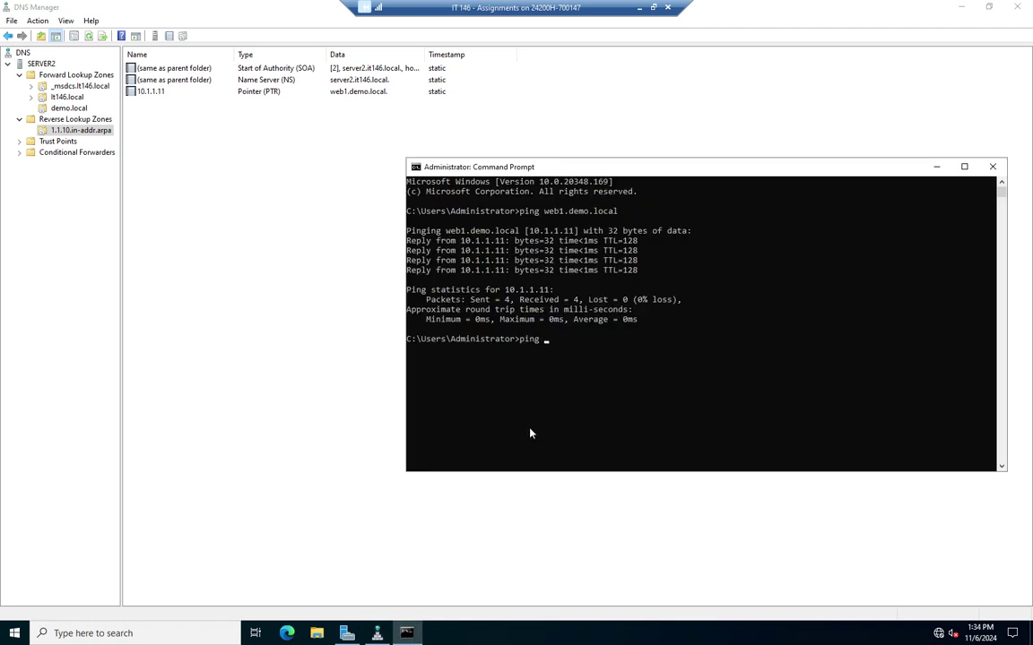
pyautogui.write('www.demo.local')
pyautogui.press('Return')
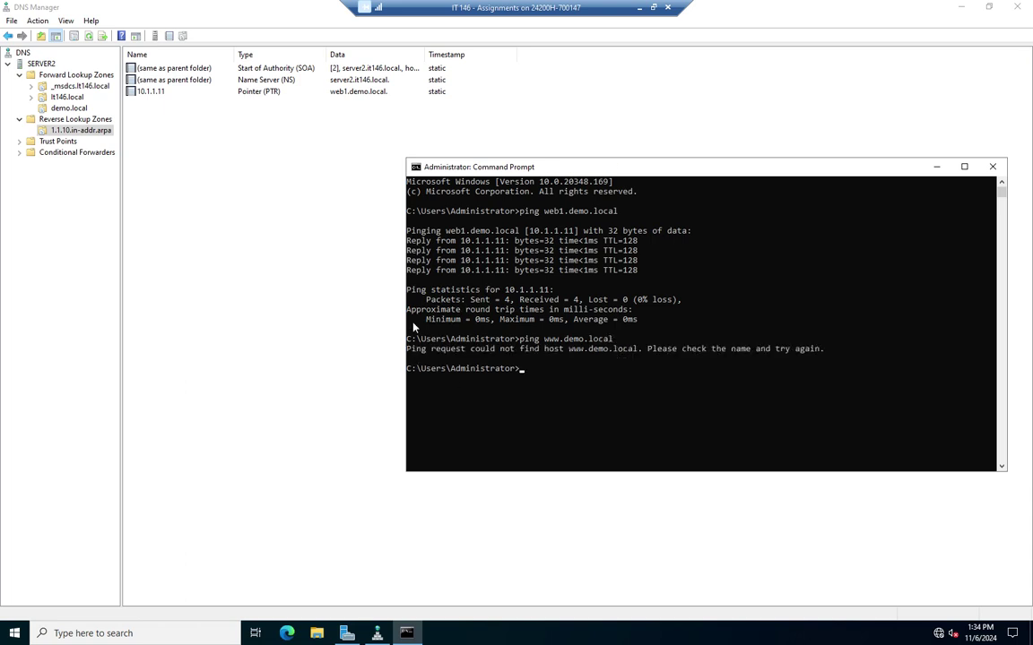
pyautogui.click(59, 108)
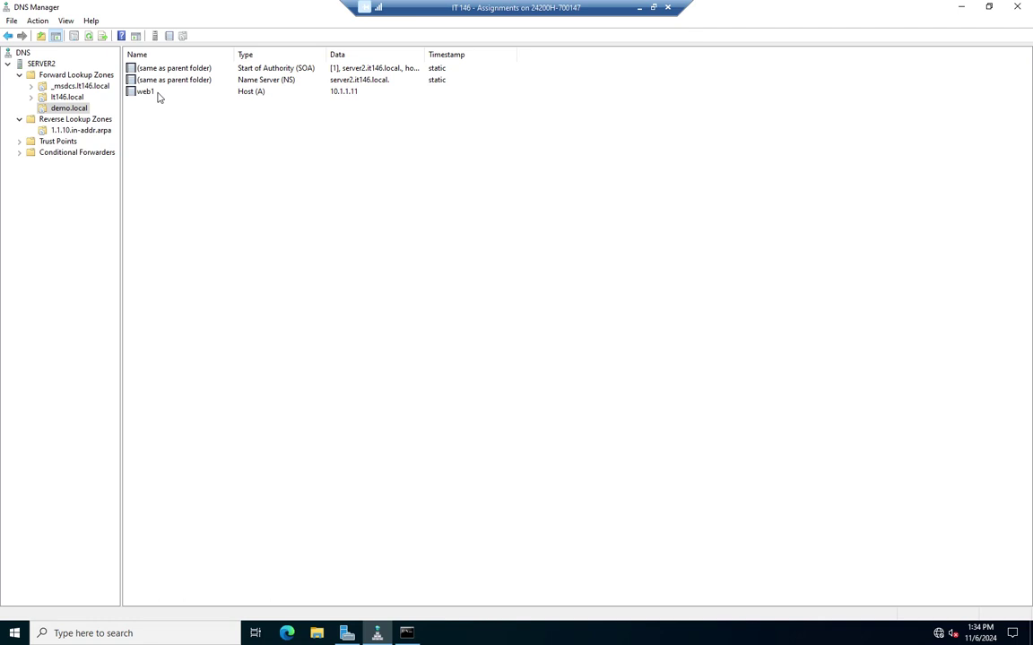
# Step: Create a CNAME record named www in demo.local targeting web1.demo.local
pyautogui.rightClick(235, 171)
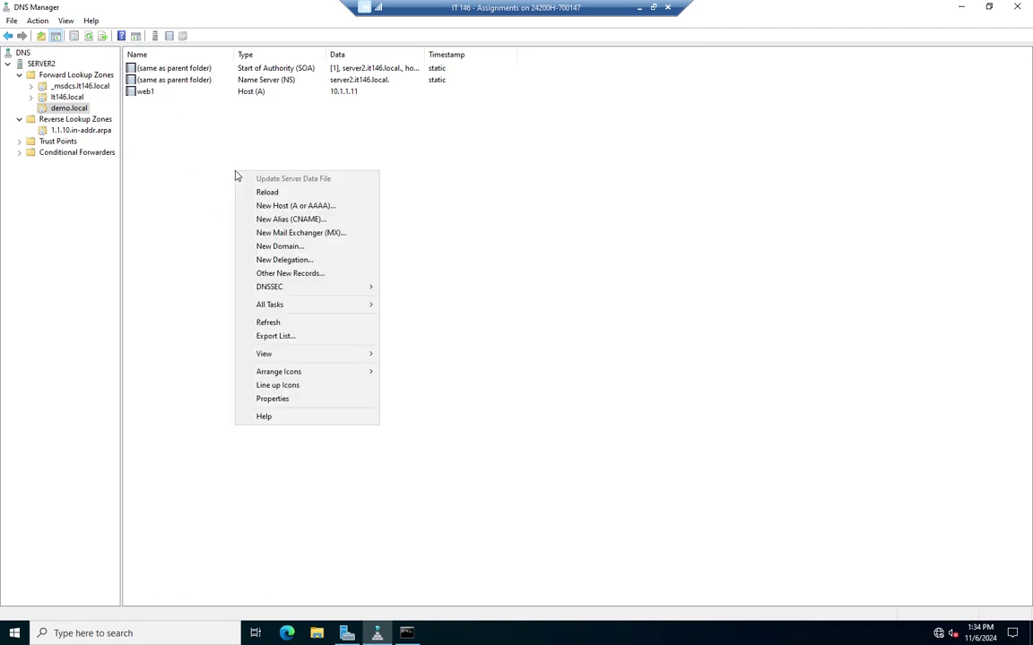
pyautogui.click(293, 221)
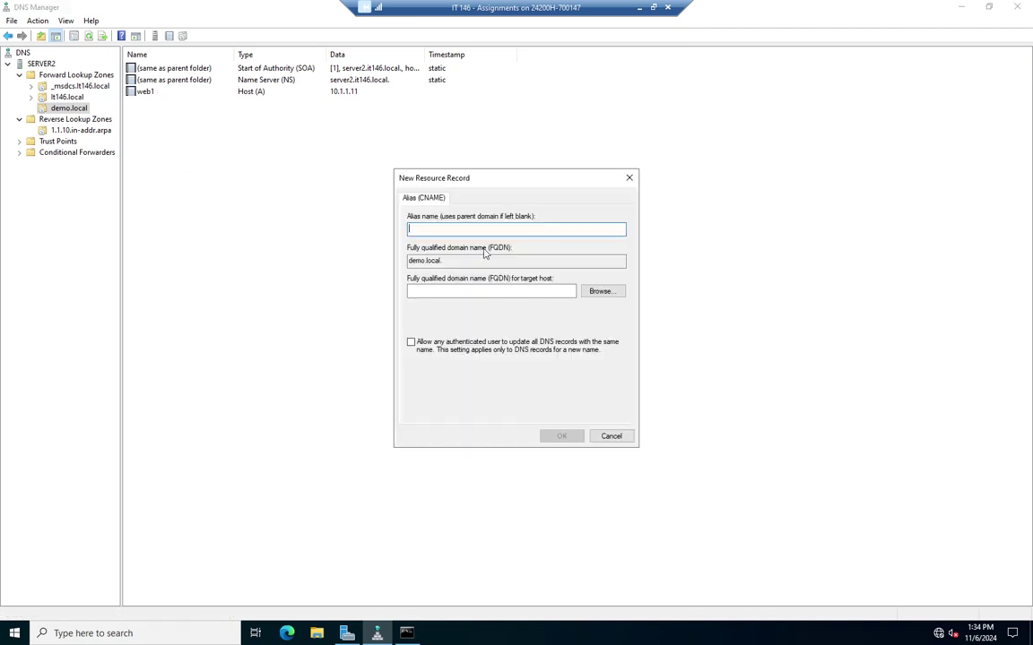
pyautogui.write('www')
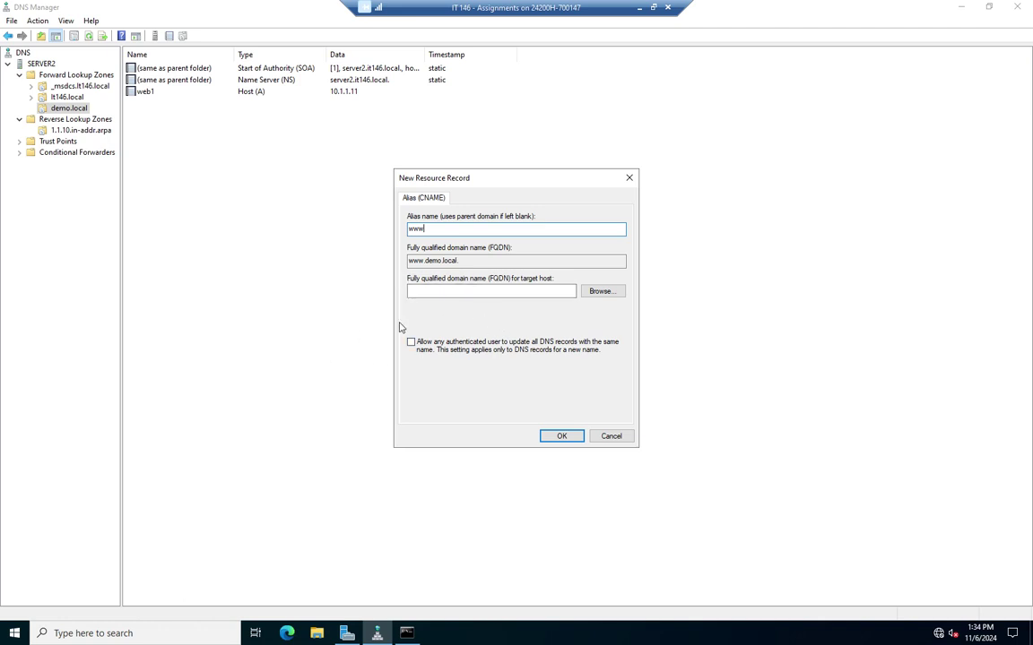
pyautogui.click(485, 291)
pyautogui.write('web1.demo.local')
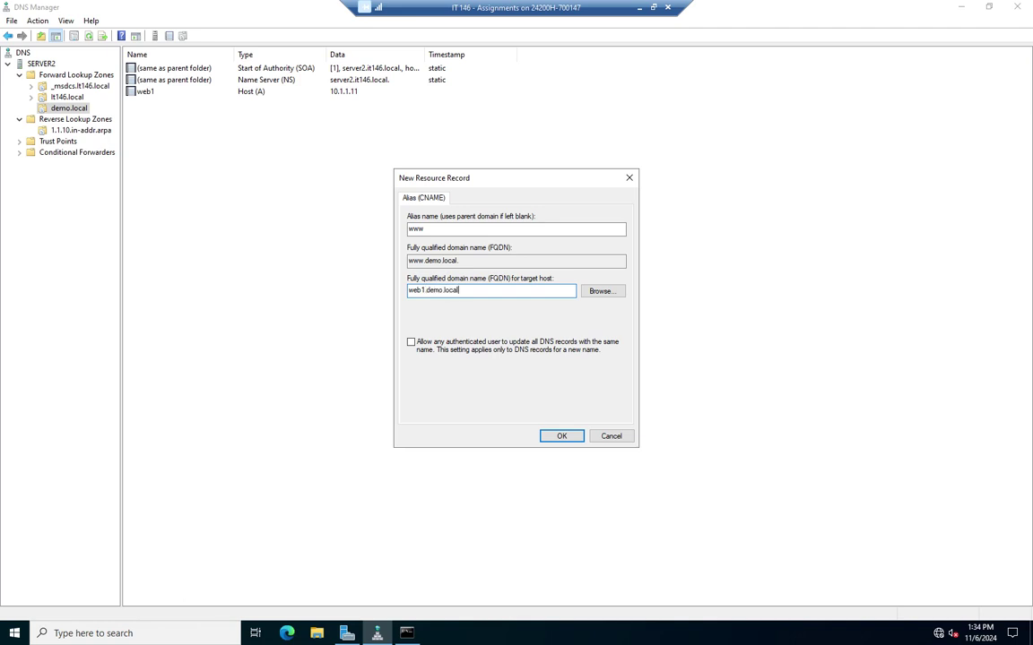
pyautogui.click(557, 435)
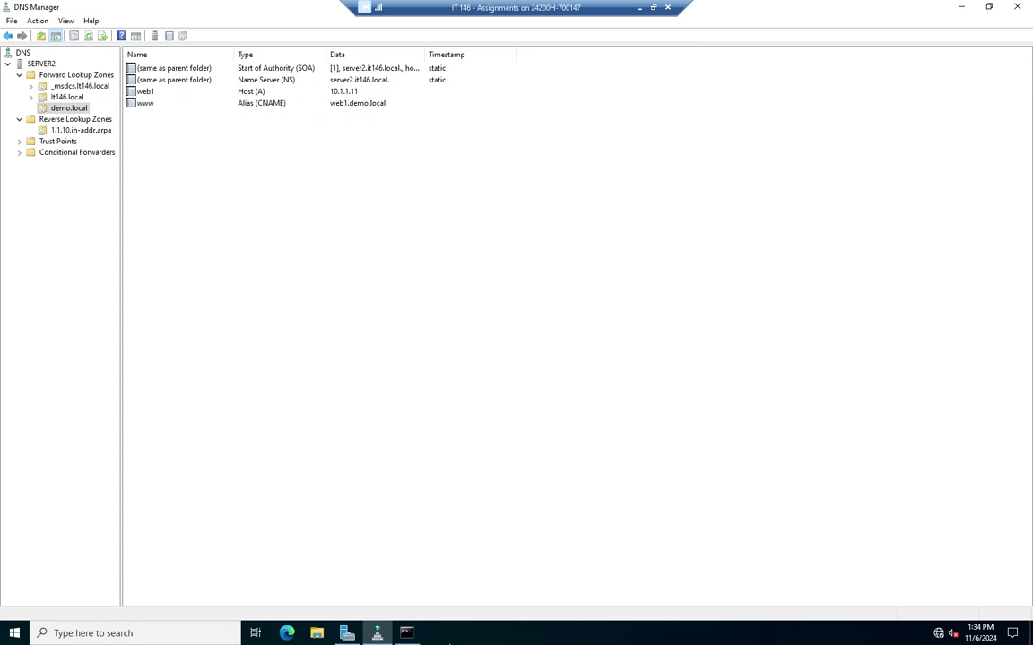
pyautogui.click(406, 633)
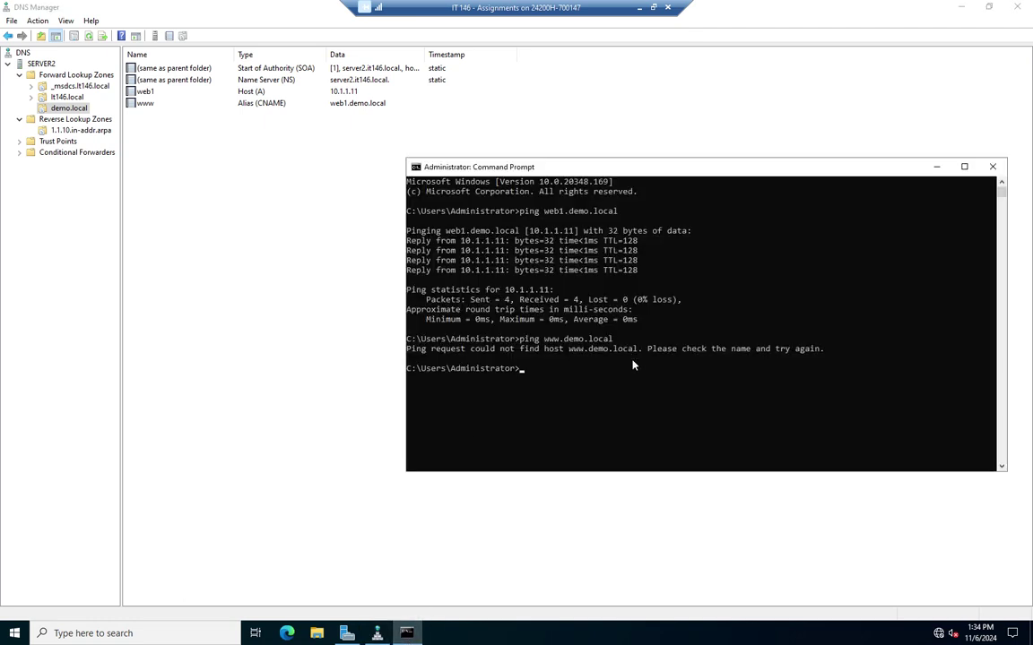
pyautogui.write('ping www.demo.local')
pyautogui.press('Return')
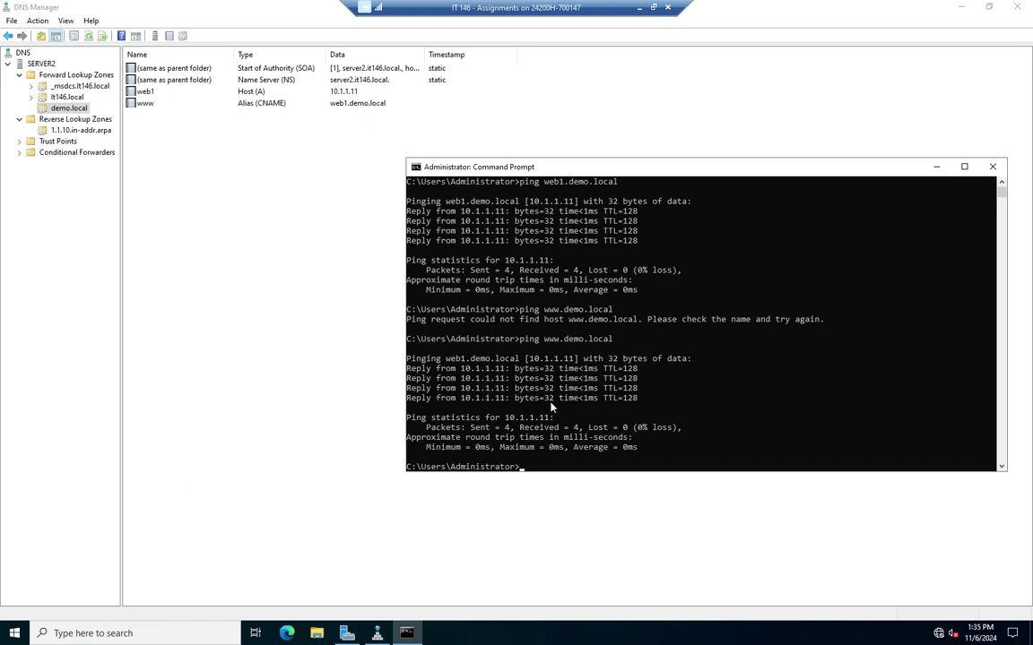
pyautogui.click(994, 168)
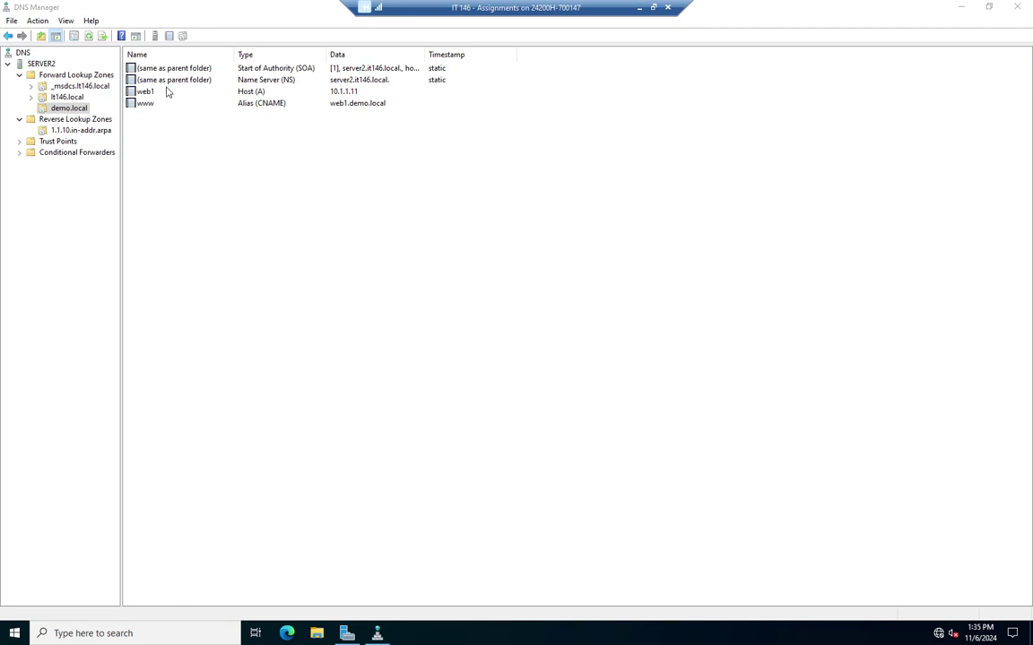
pyautogui.rightClick(286, 160)
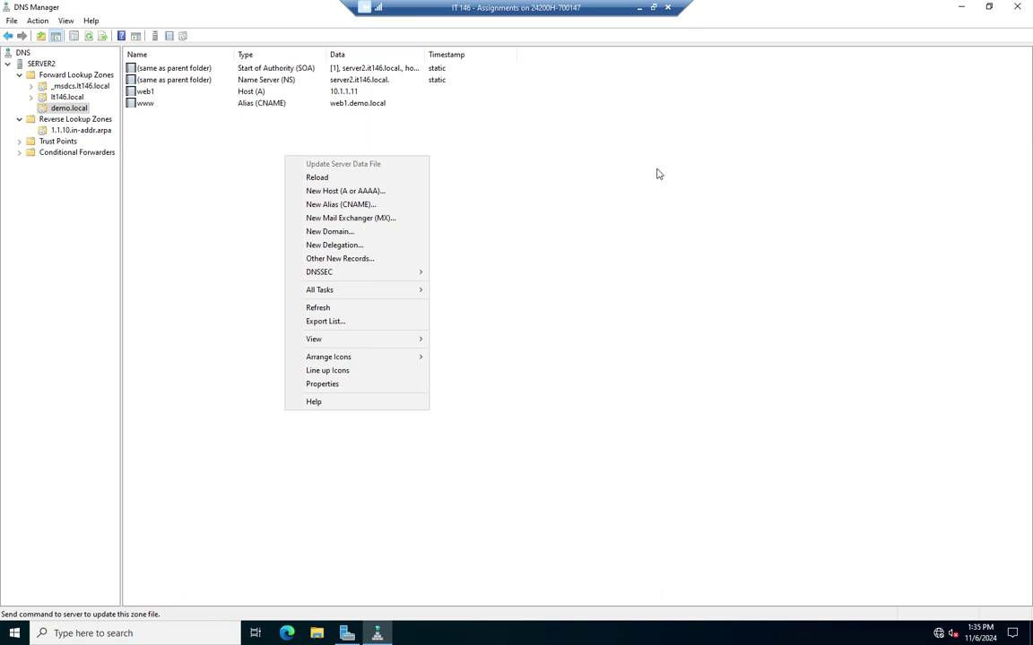
pyautogui.click(641, 308)
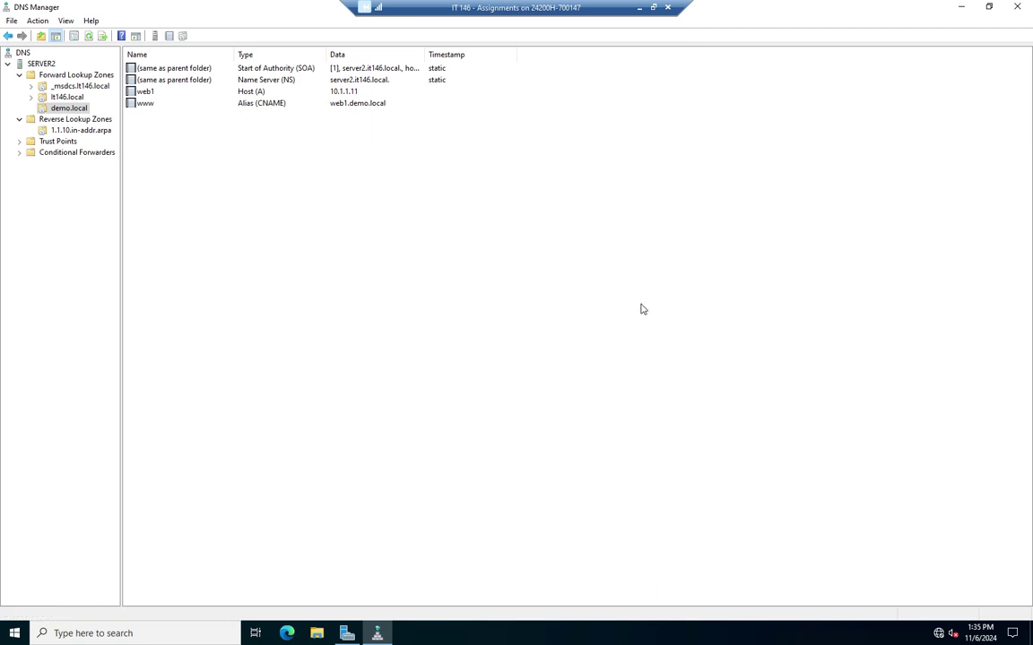